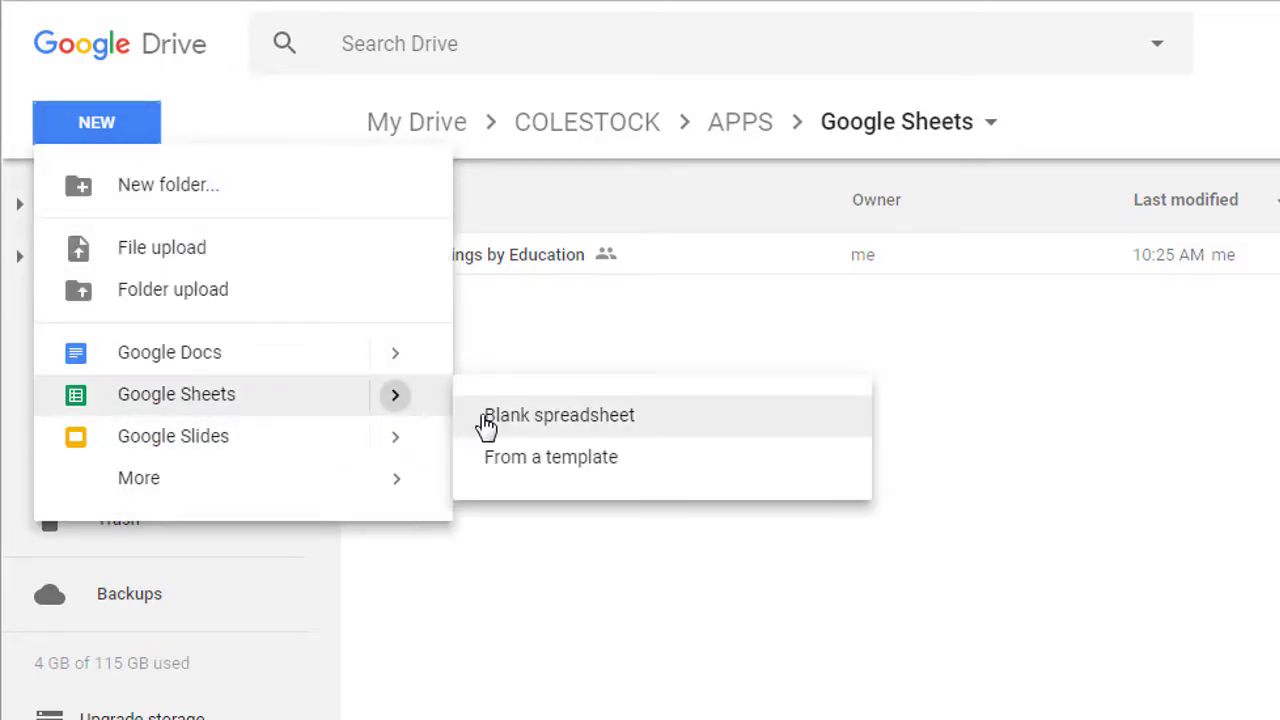
Step: Create a blank spreadsheet from Google Drive and title it 'Pete Rose - Hit Distribution'
left_click(487, 416)
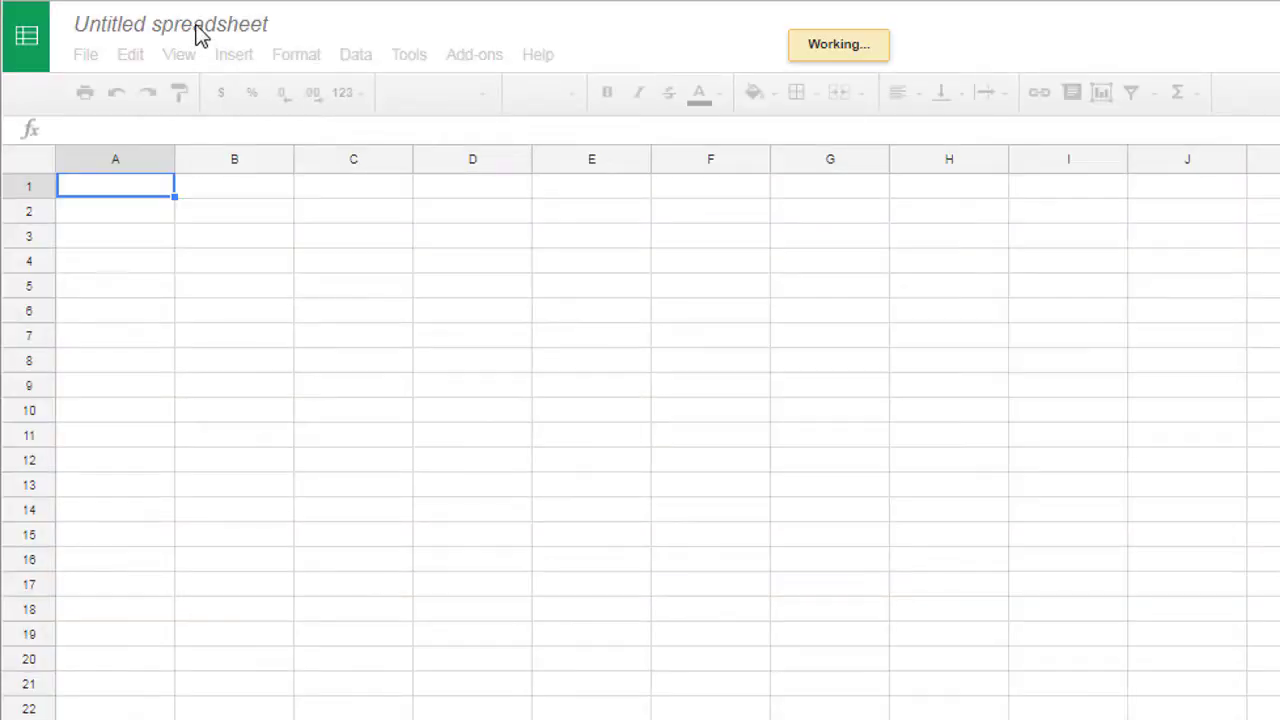
left_click(197, 27)
type("Pete")
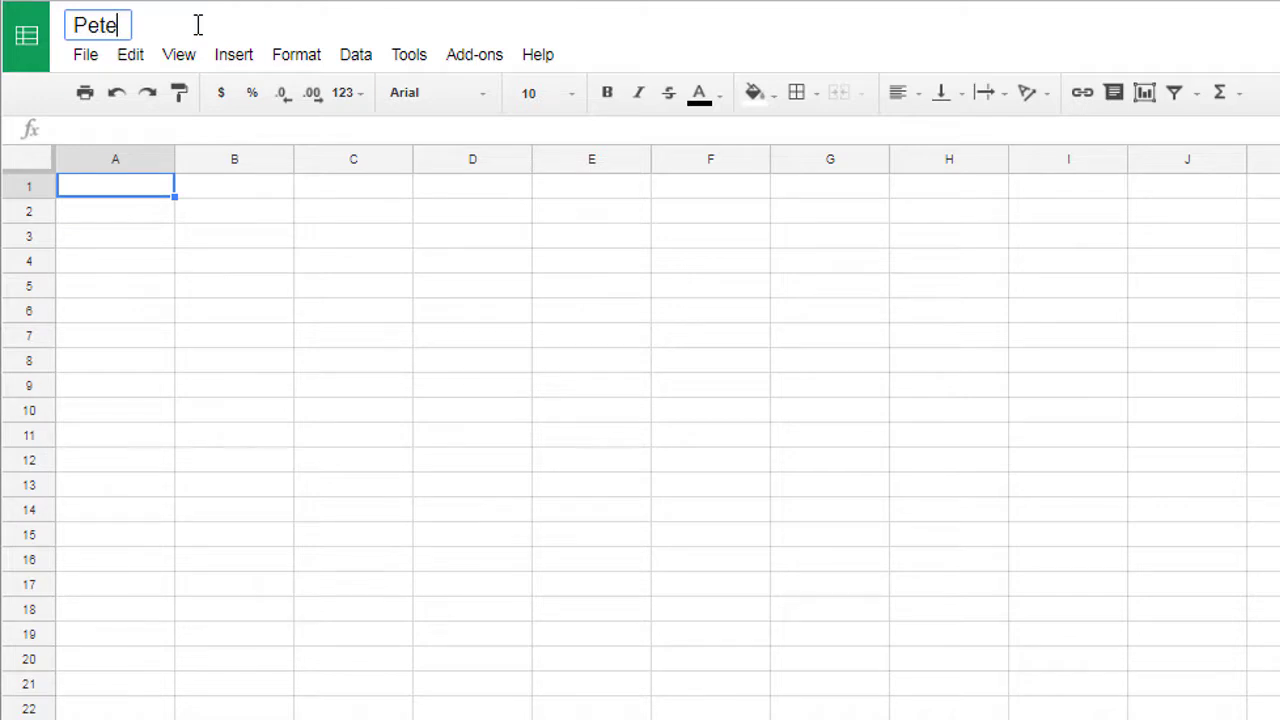
type(" Rose - ")
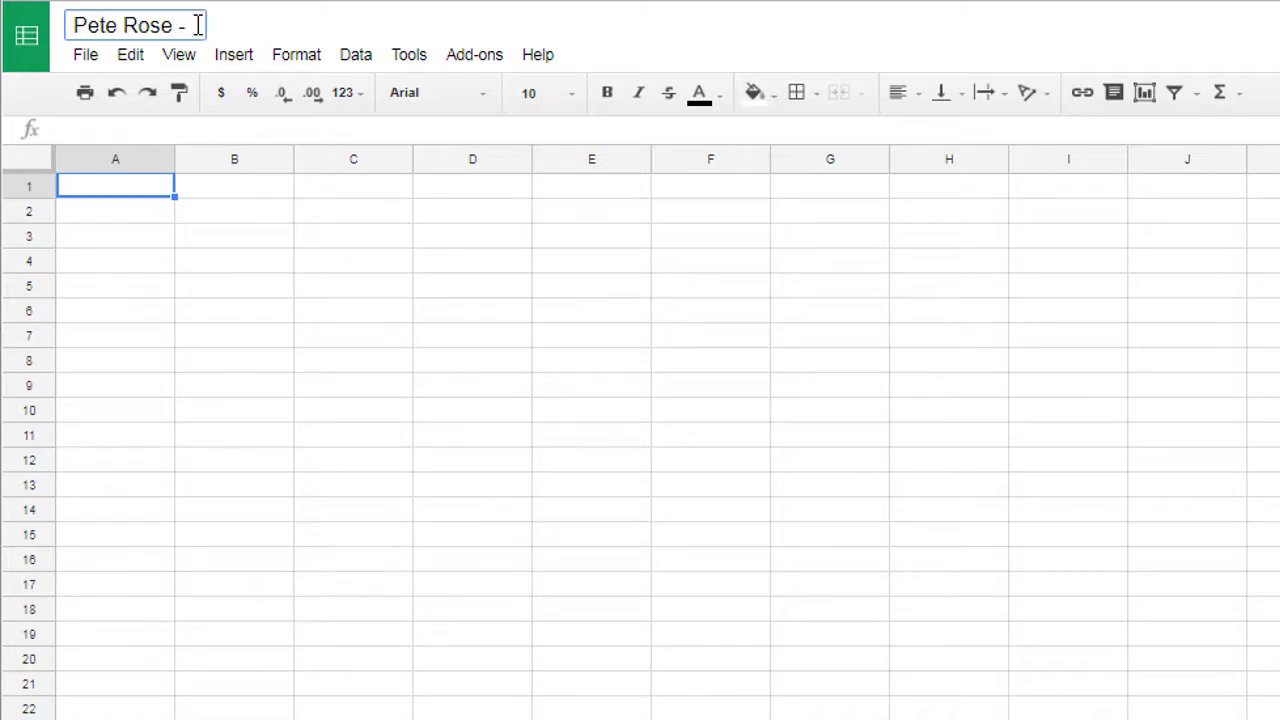
type("Hit Distr")
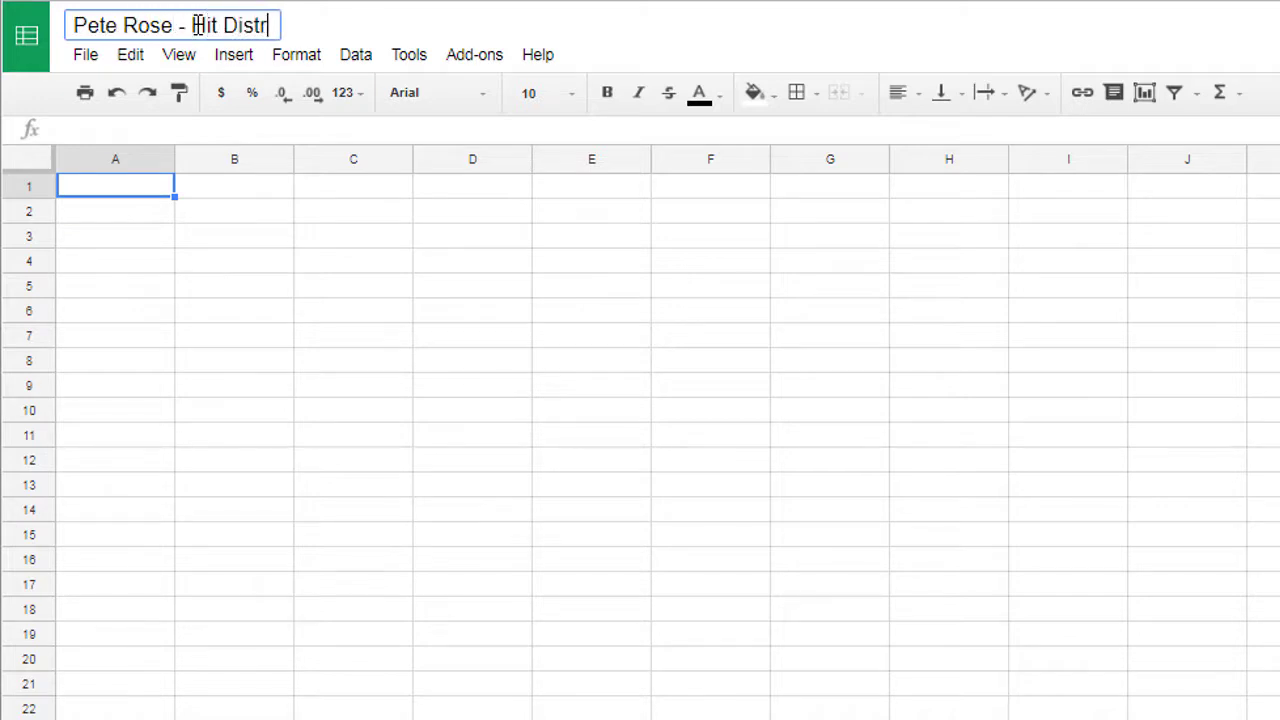
type("ibution")
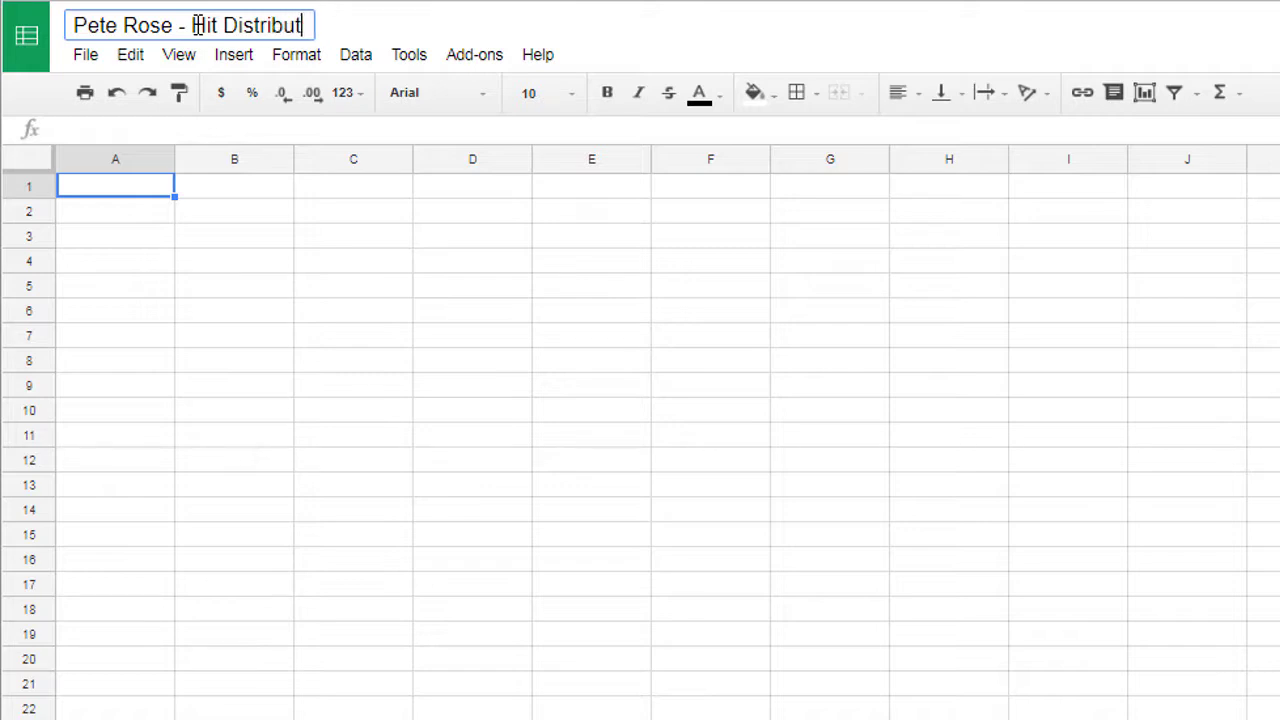
Step: Enter the headings 'Type of Hit' in A1 and 'Count' in B1
left_click(228, 228)
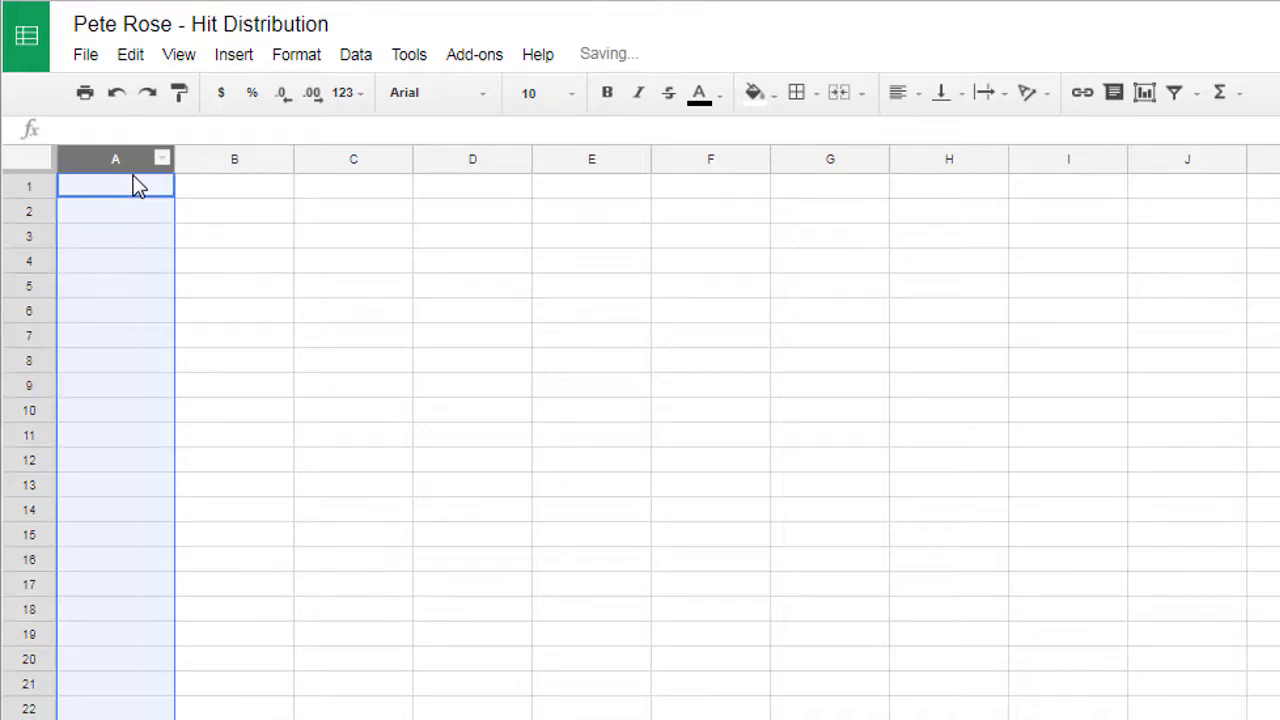
left_click(126, 188)
type("Type of Hit")
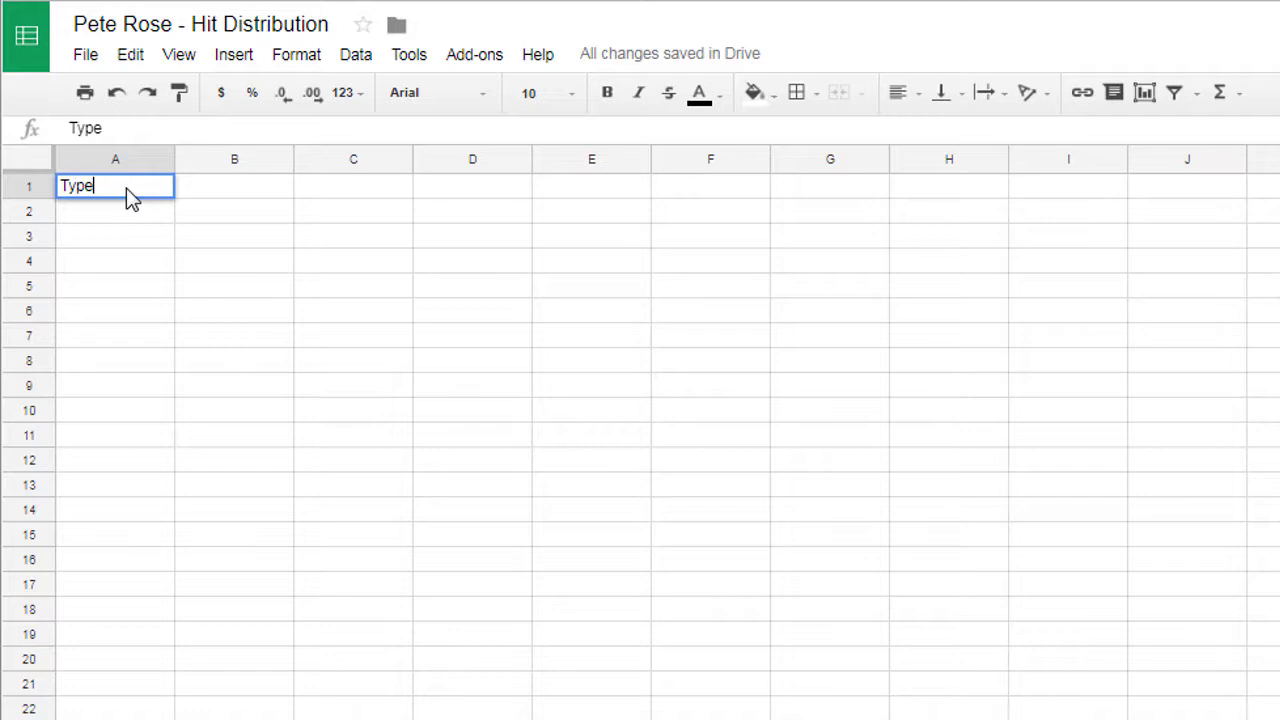
key("Return")
key("Up")
key("Right")
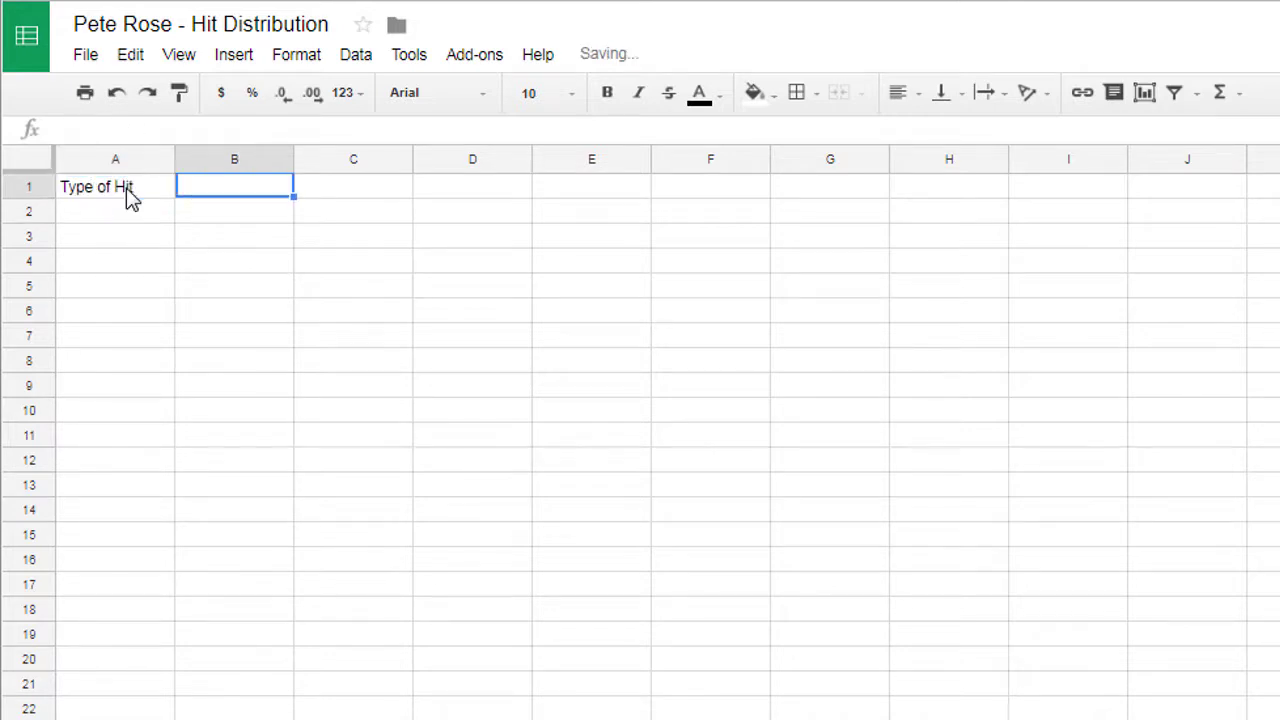
type("Count")
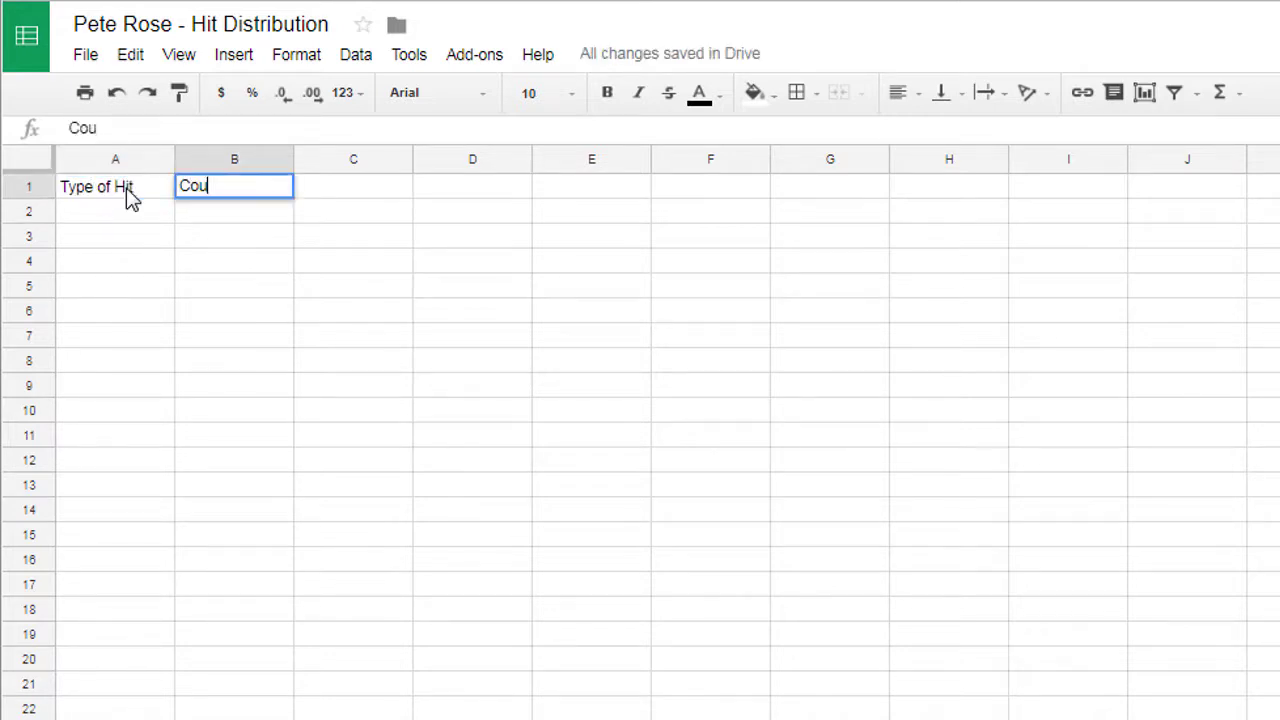
key("Return")
Step: List Single, Double, Triple and Home Run down A2:A5
key("Left")
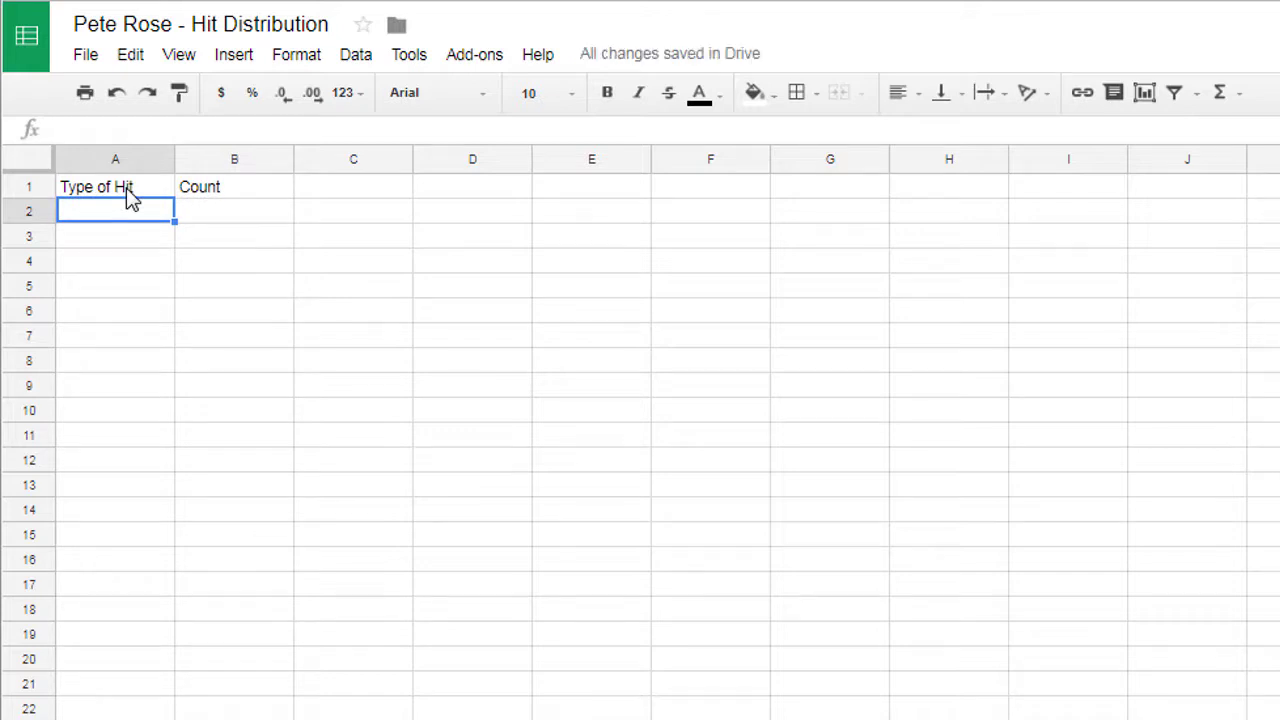
type("Single")
key("Return")
type("Double")
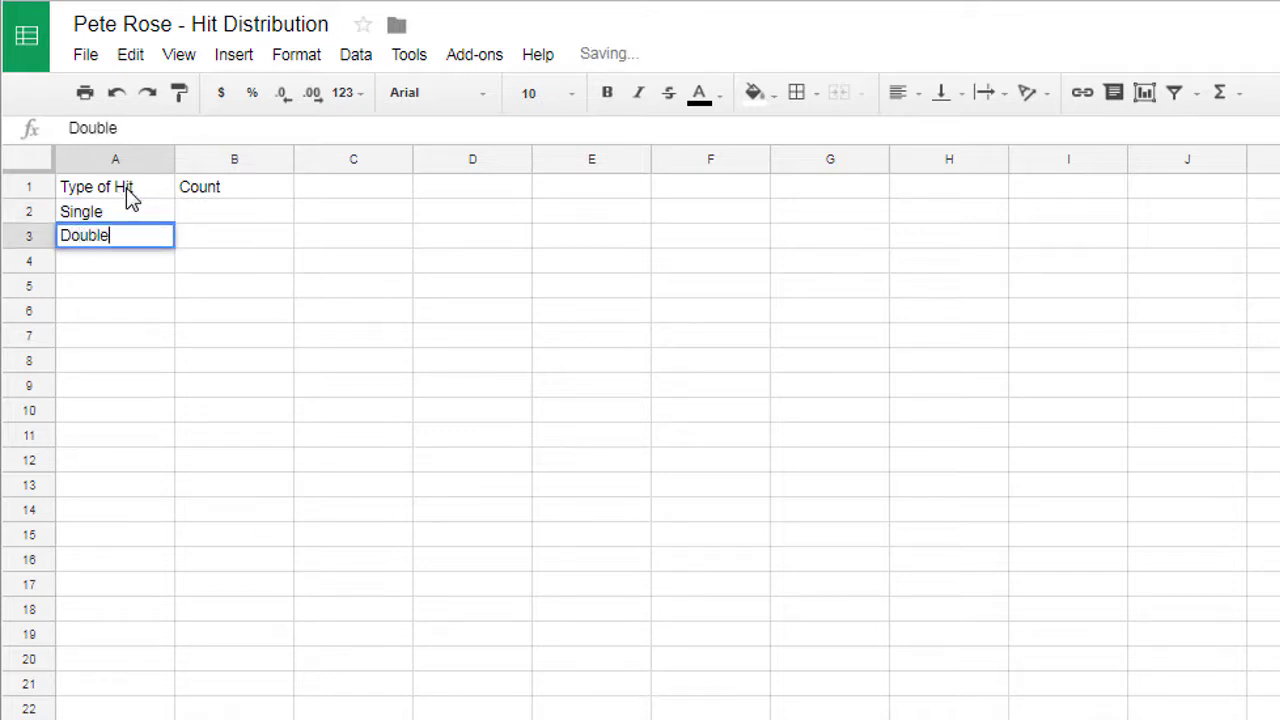
key("Return")
type("Triple")
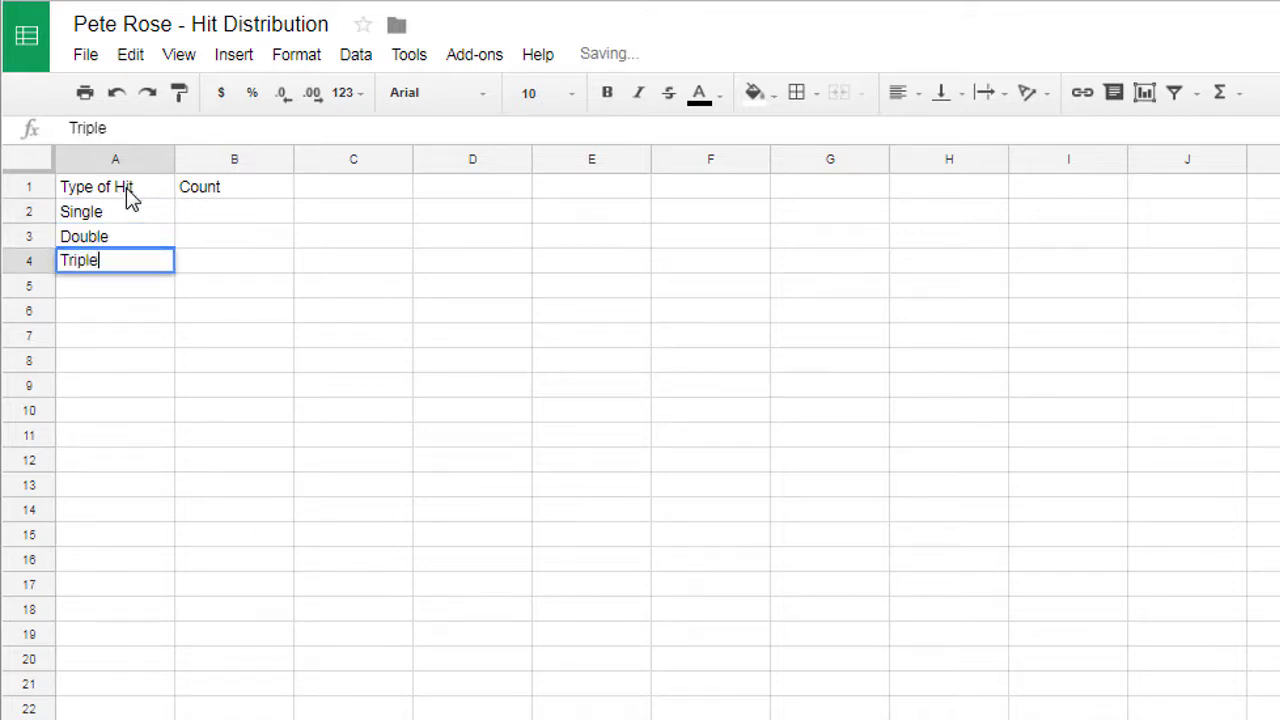
key("Return")
type("Home R")
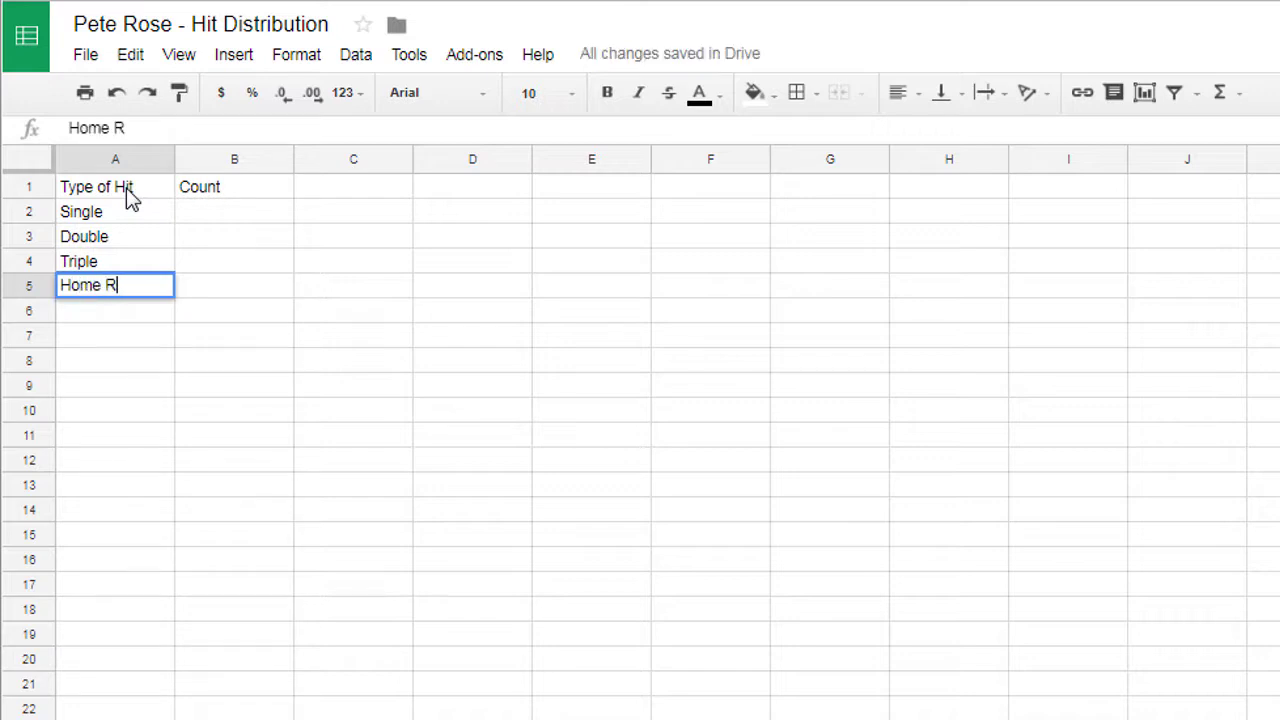
type("un")
key("Return")
Step: Enter 3215 as the Single count in B2
key("Up")
key("Up")
key("Up")
key("Up")
key("Right")
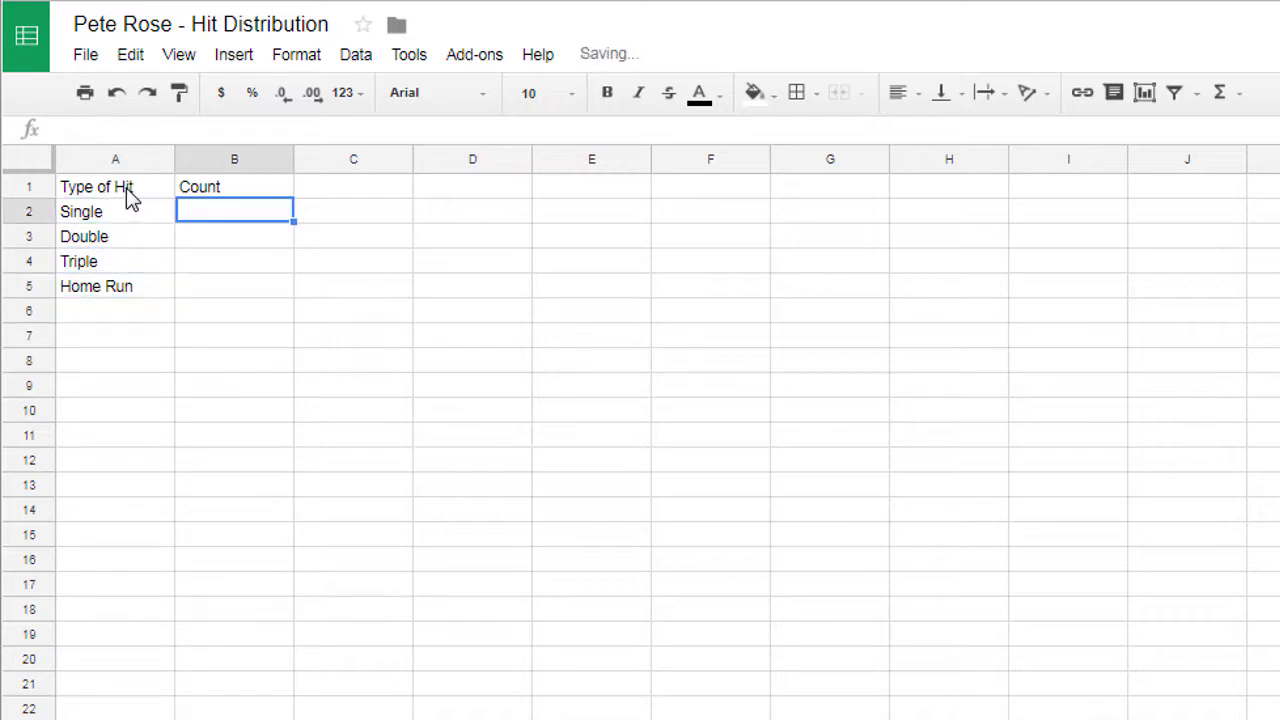
type("3215")
key("Return")
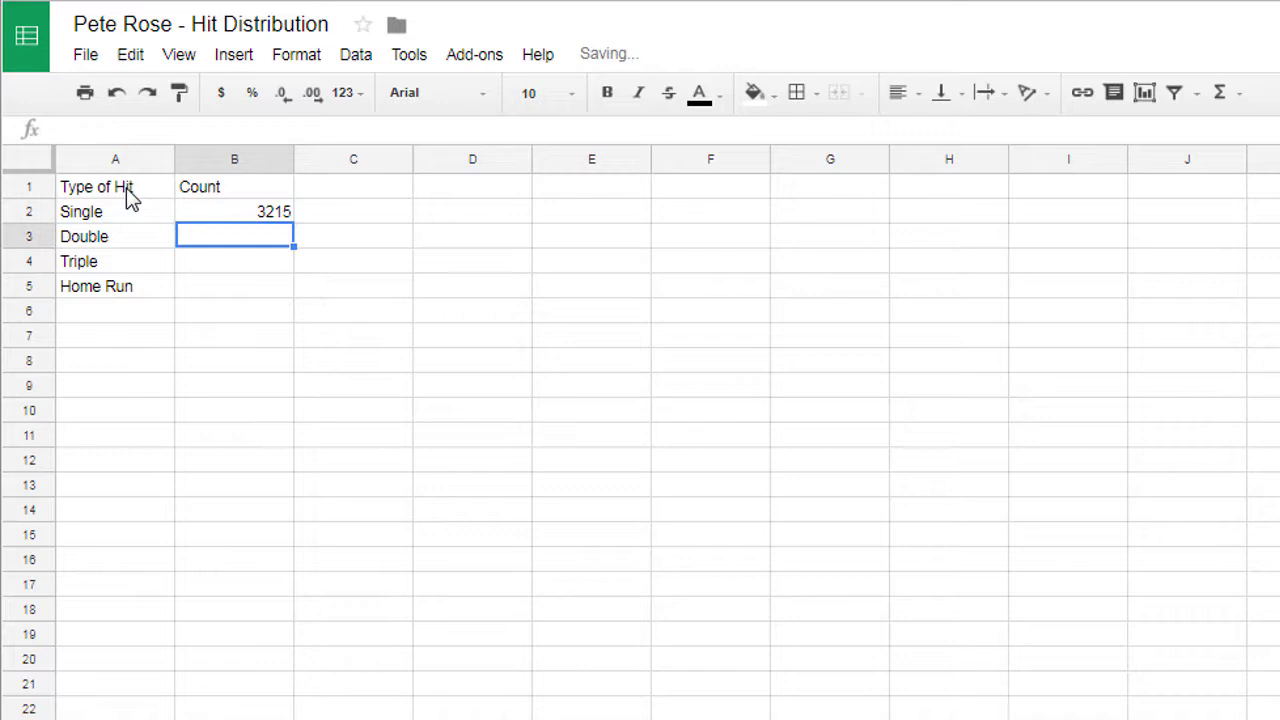
Step: Format B2 as a whole number with thousands separators and copy that format to B3:B5
left_click(250, 209)
left_click(352, 93)
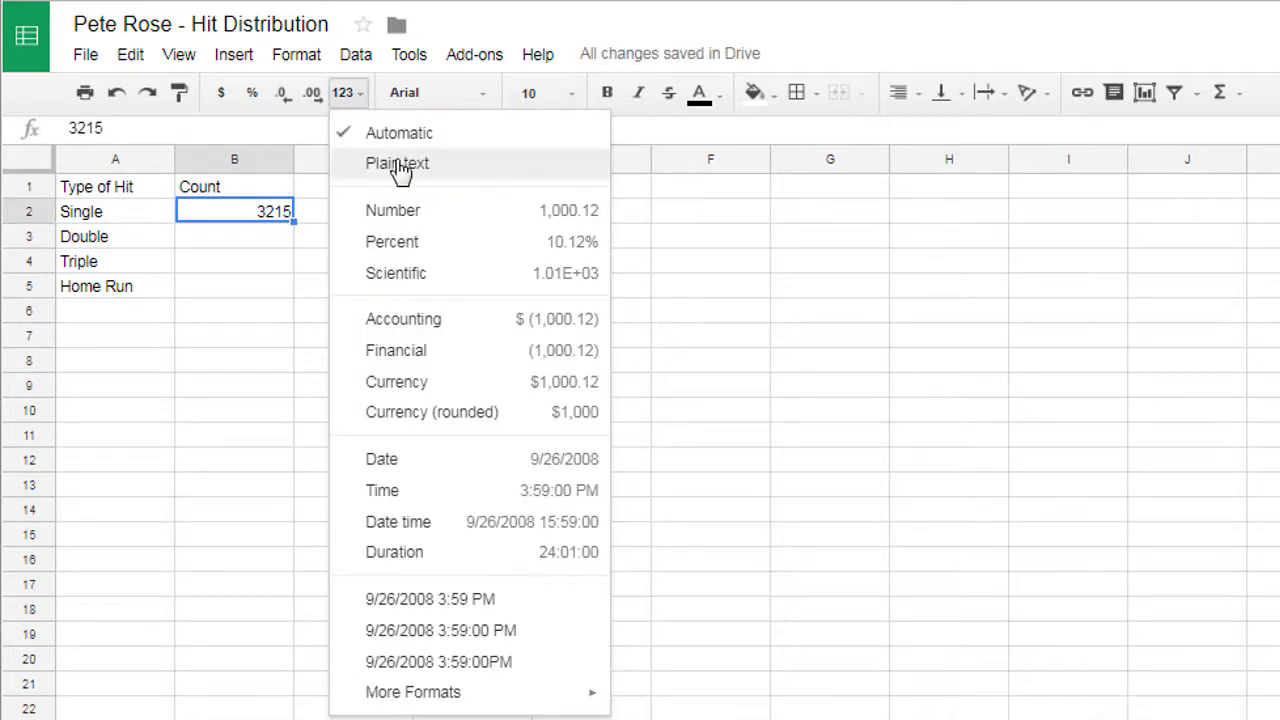
left_click(403, 211)
left_click(281, 98)
left_click(281, 98)
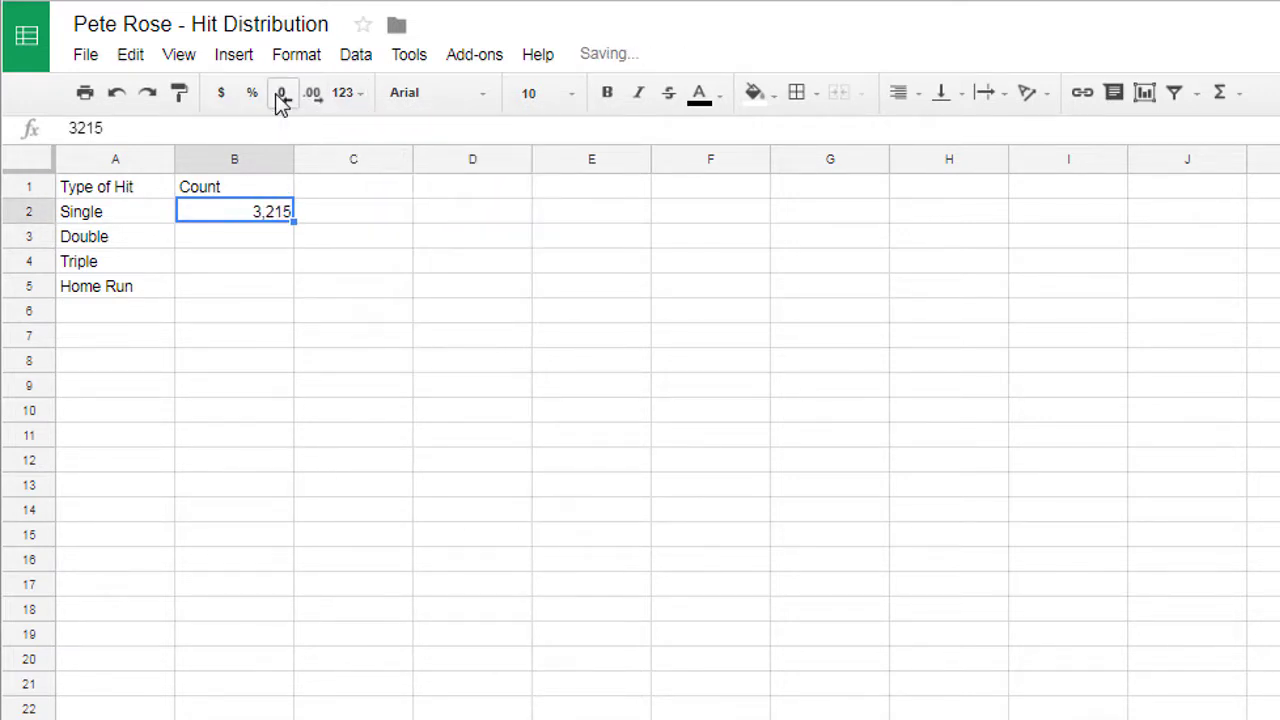
left_click(180, 96)
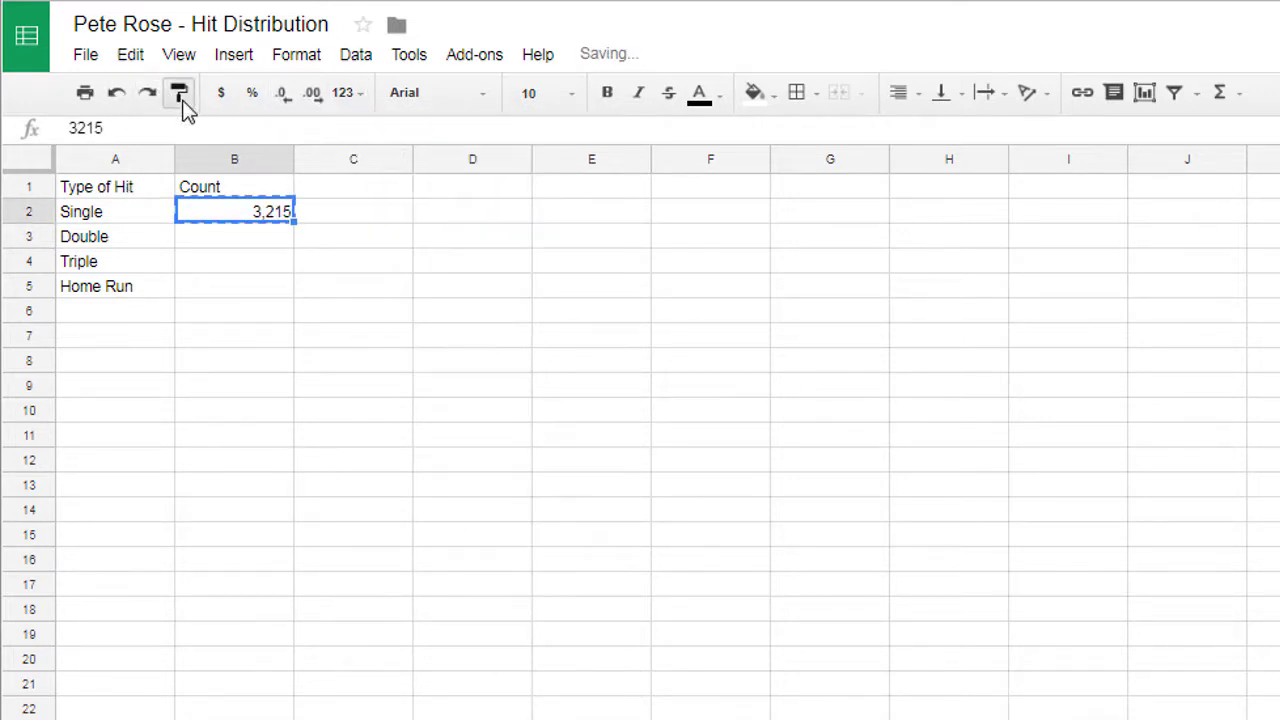
left_click_drag(258, 245, 252, 281)
Step: Enter 746, 135 and 160 in B3:B5 for doubles, triples and home runs
left_click(257, 239)
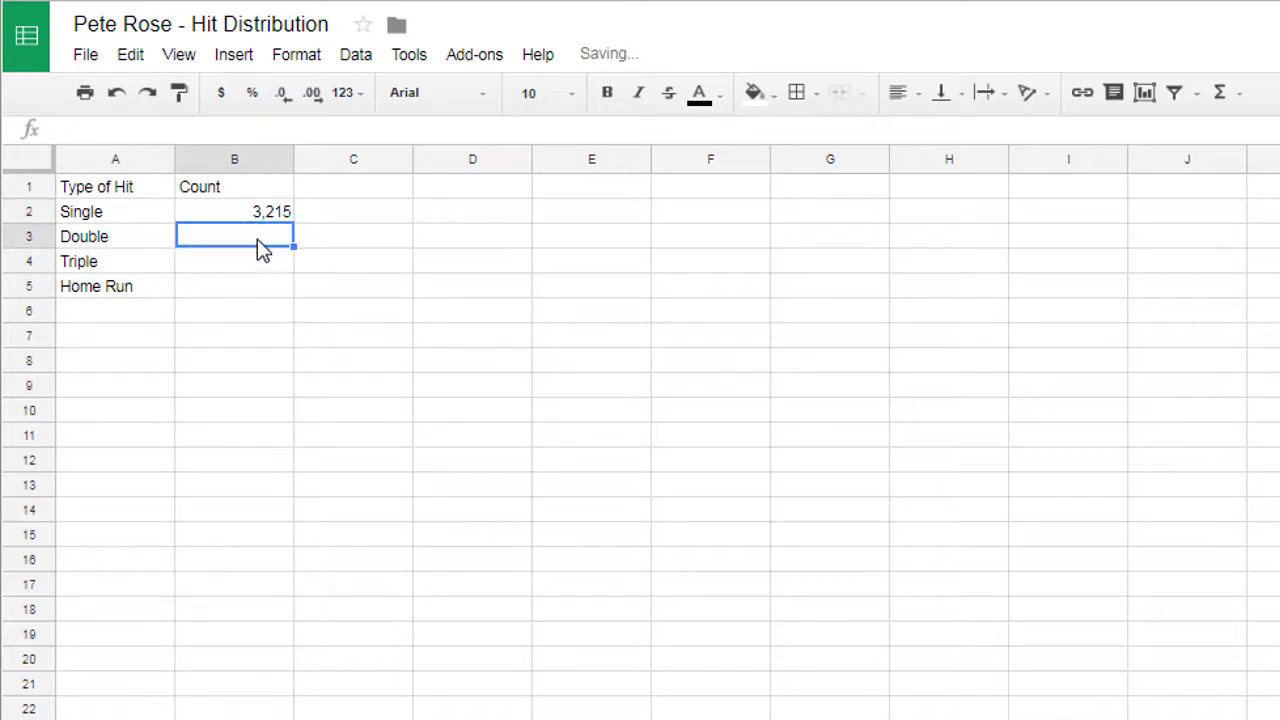
type("746")
key("Return")
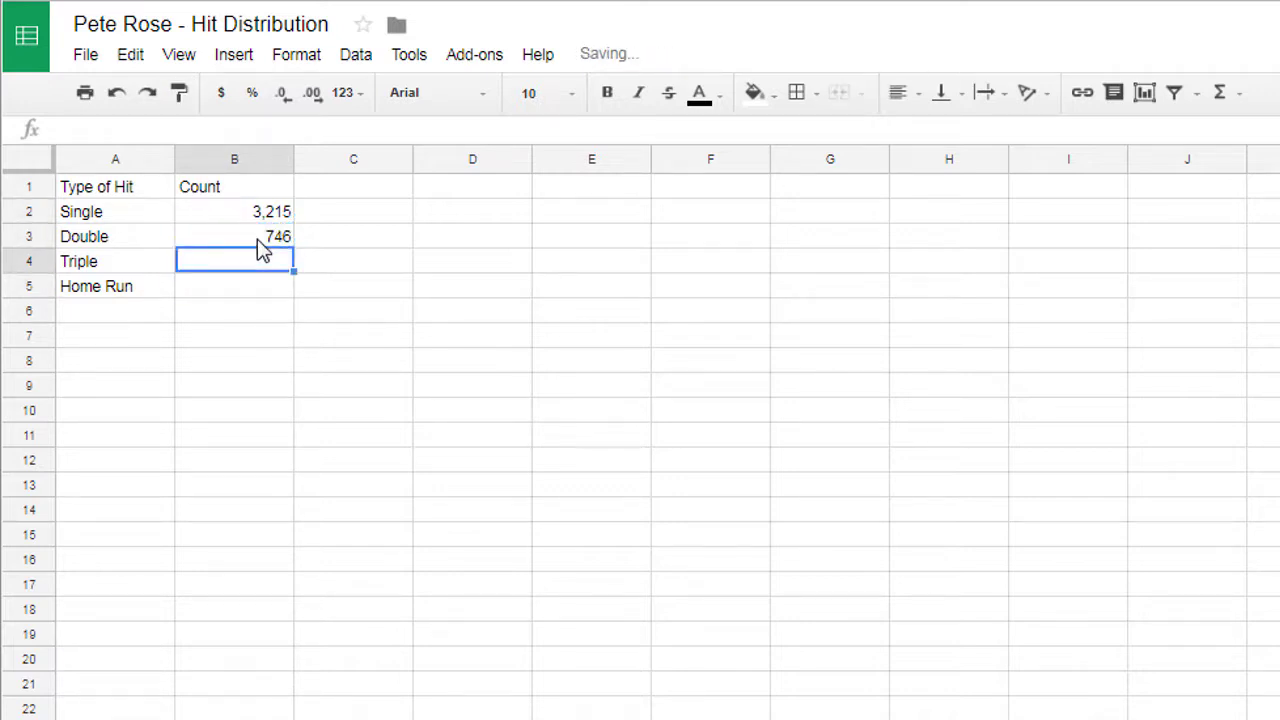
type("1")
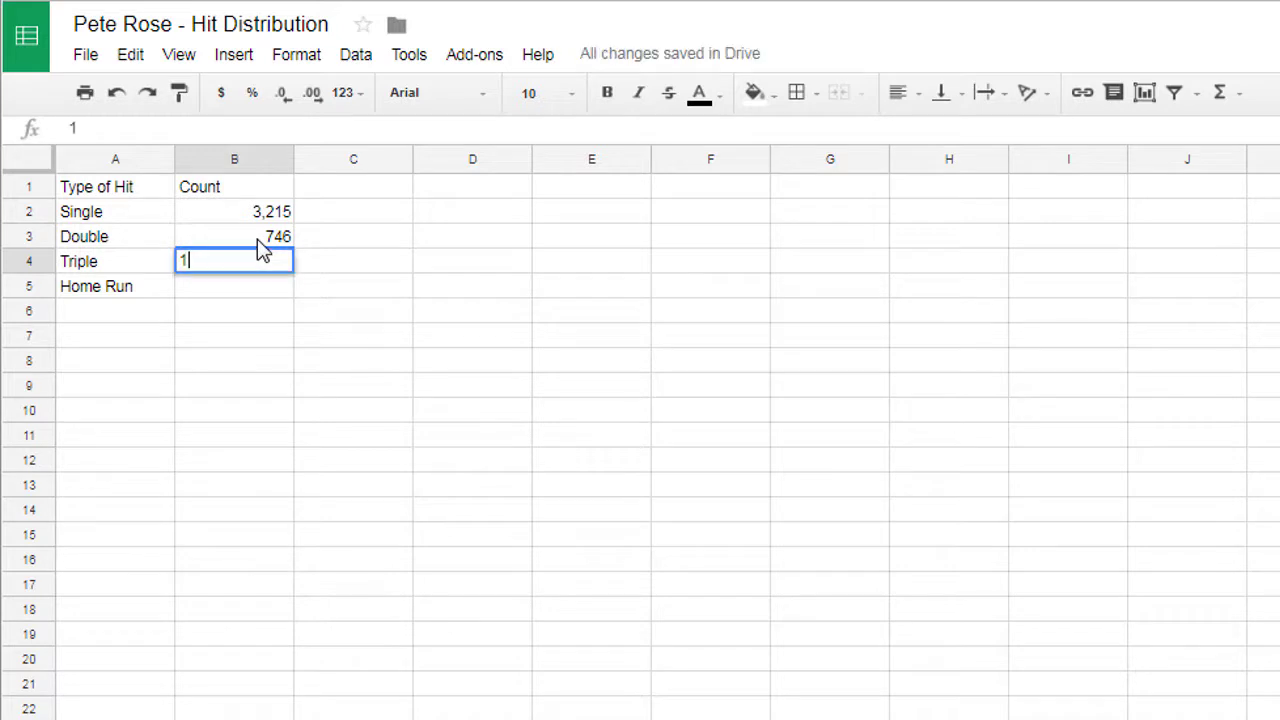
type("35")
left_click(257, 286)
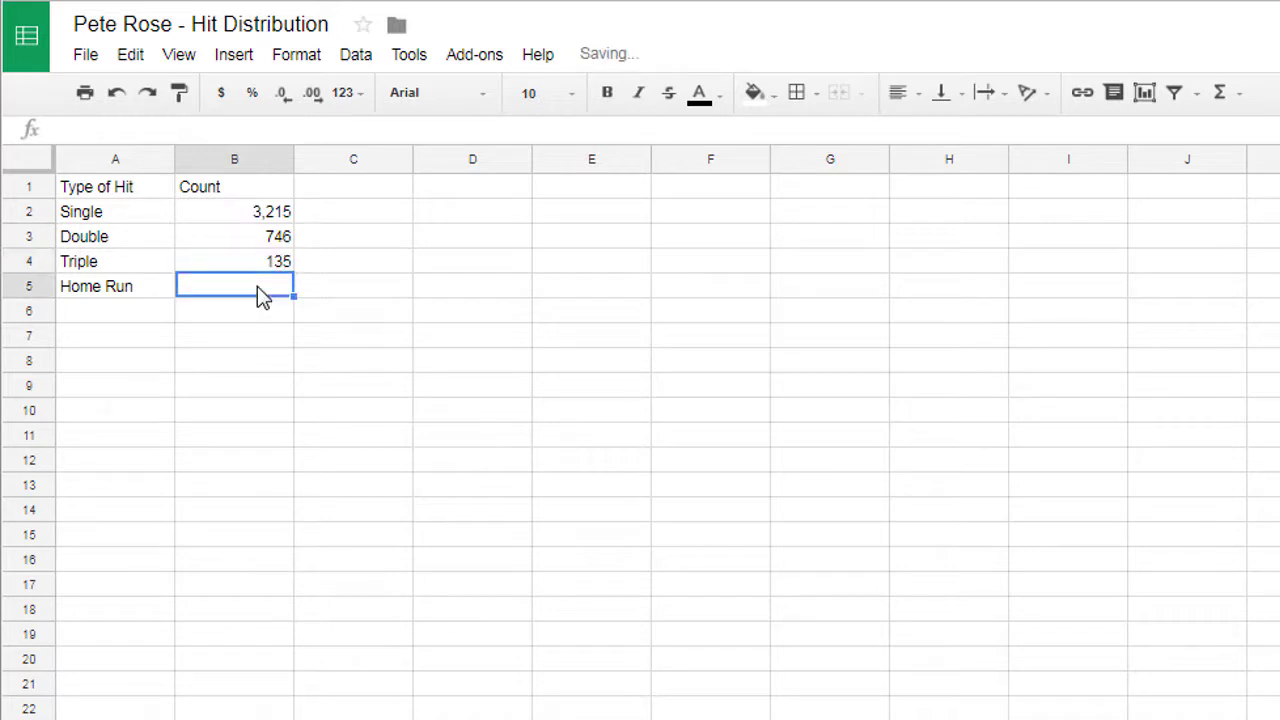
type("160")
key("Return")
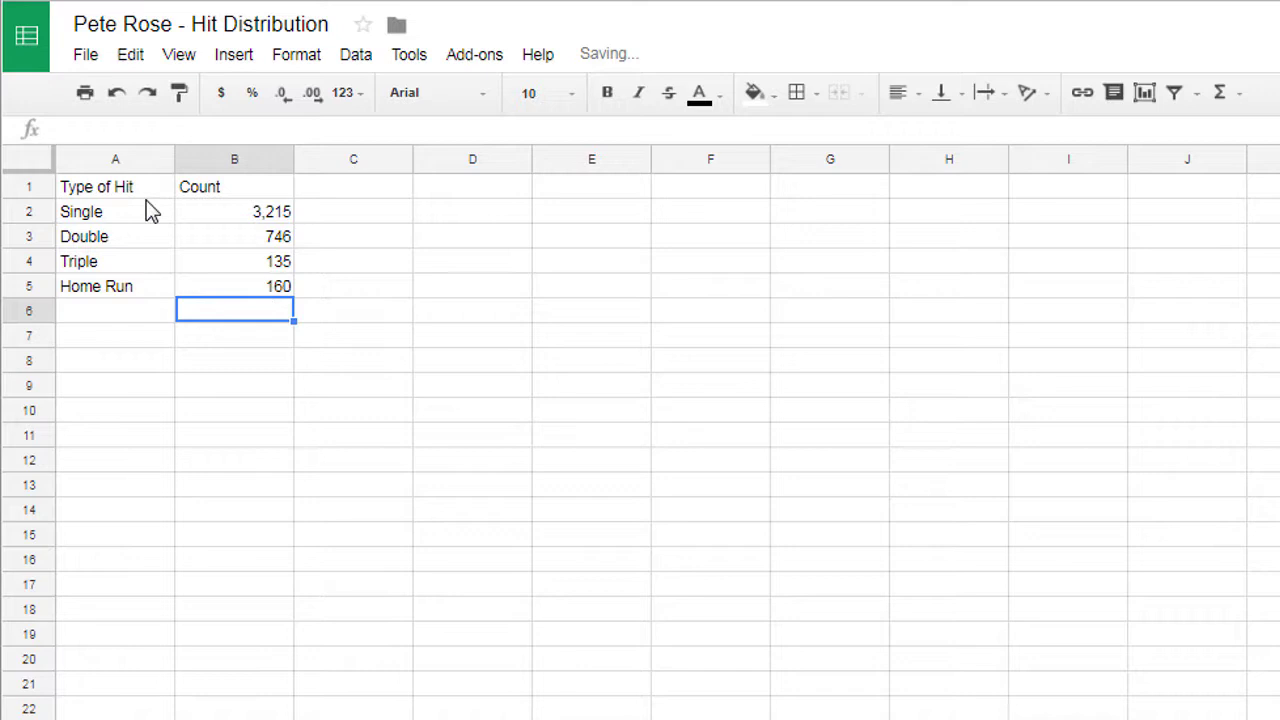
Step: Make the A1:B1 headings bold and centred with a light grey fill
left_click_drag(128, 190, 200, 193)
left_click(905, 95)
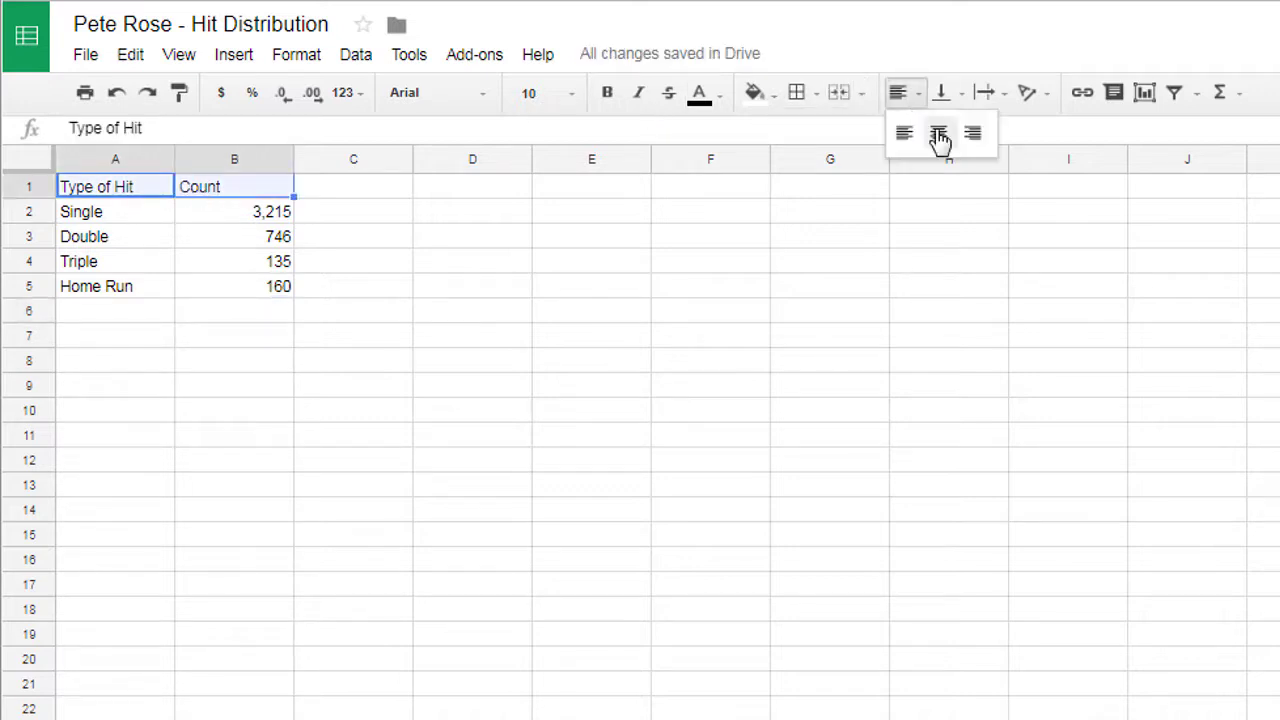
left_click(940, 137)
left_click(607, 95)
left_click(772, 100)
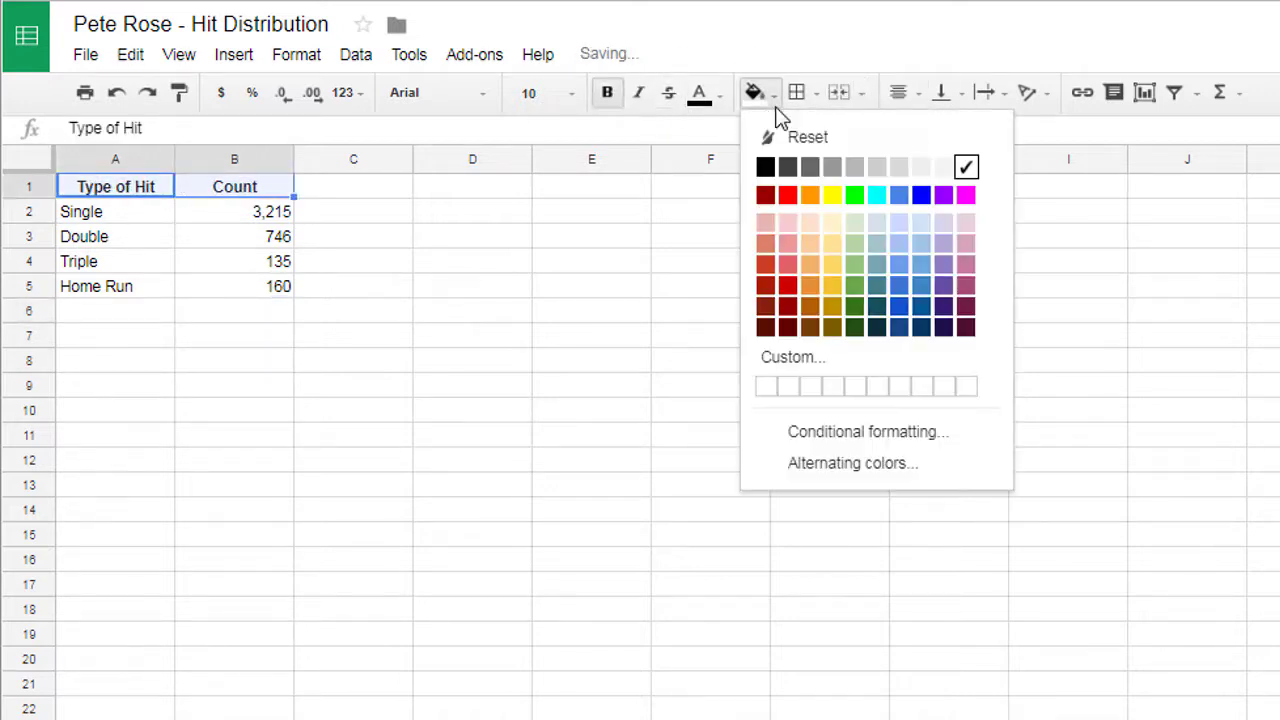
left_click(943, 166)
left_click(266, 258)
Step: Set the whole A1:B5 table to 12-point text
left_click_drag(143, 194, 245, 288)
left_click(533, 92)
type("12")
key("Return")
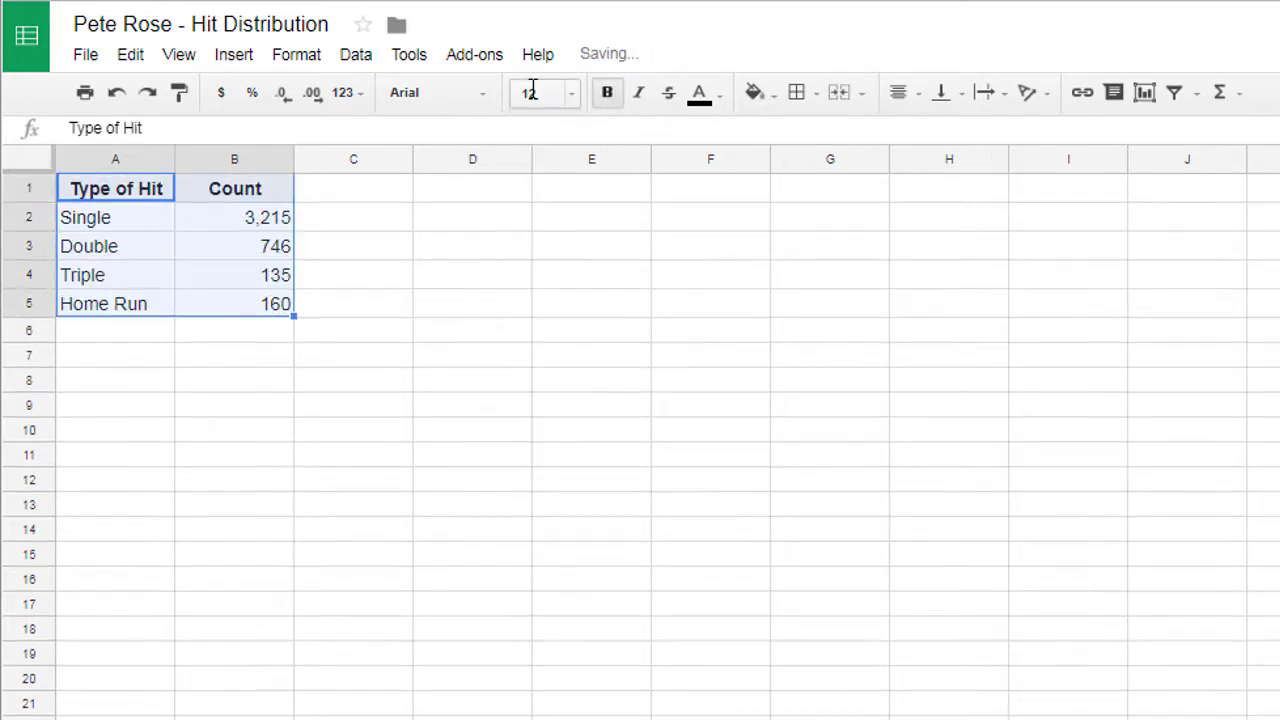
Step: Auto-fit columns A and B to their contents
double_click(174, 159)
double_click(277, 159)
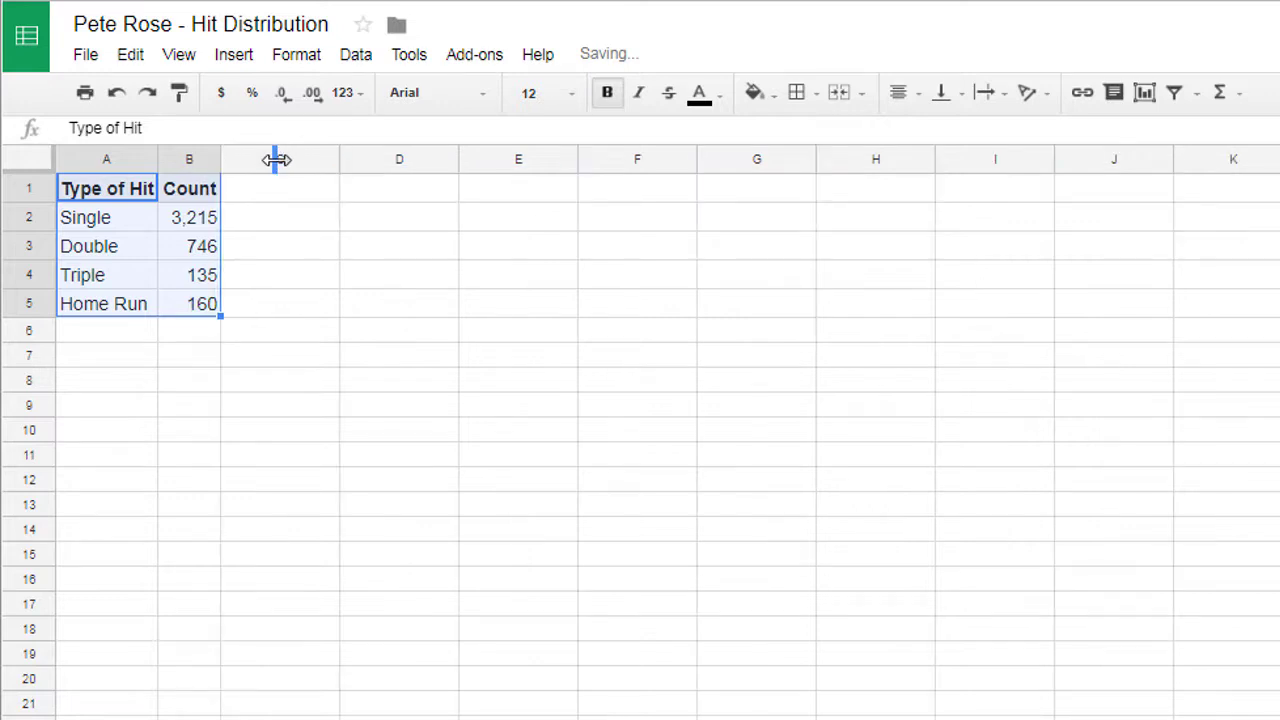
left_click(290, 282)
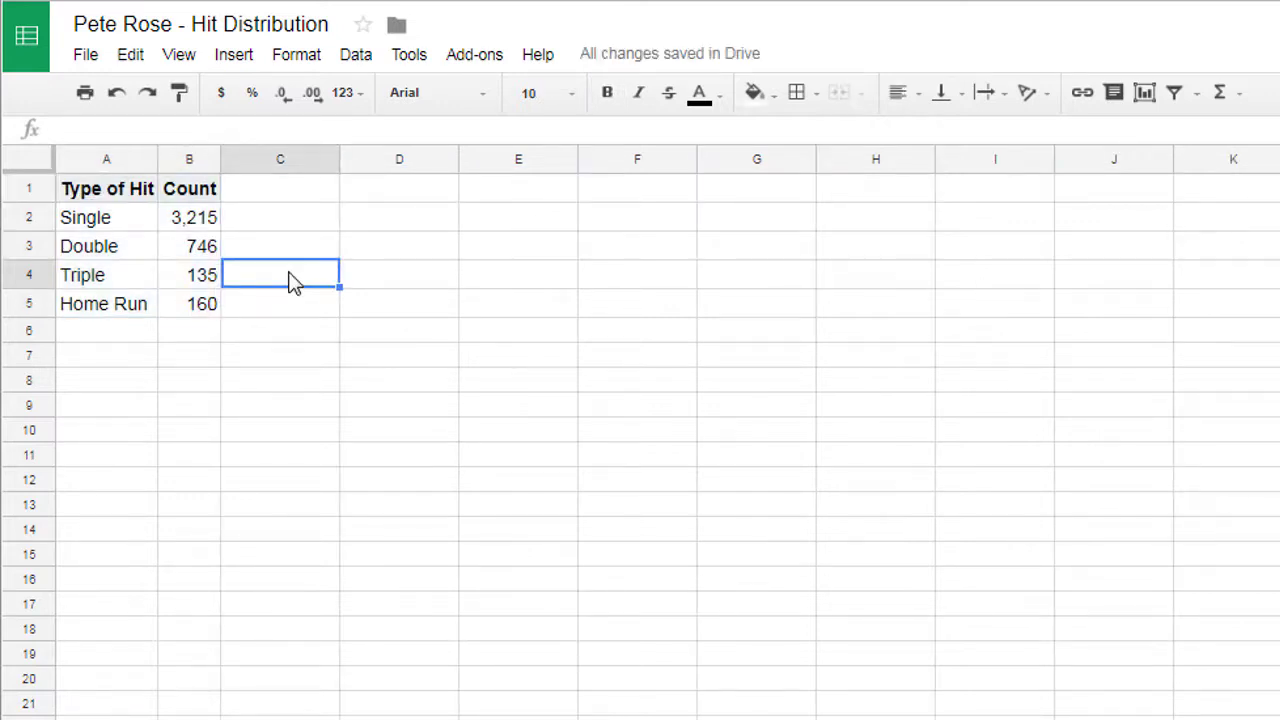
left_click_drag(98, 306, 184, 306)
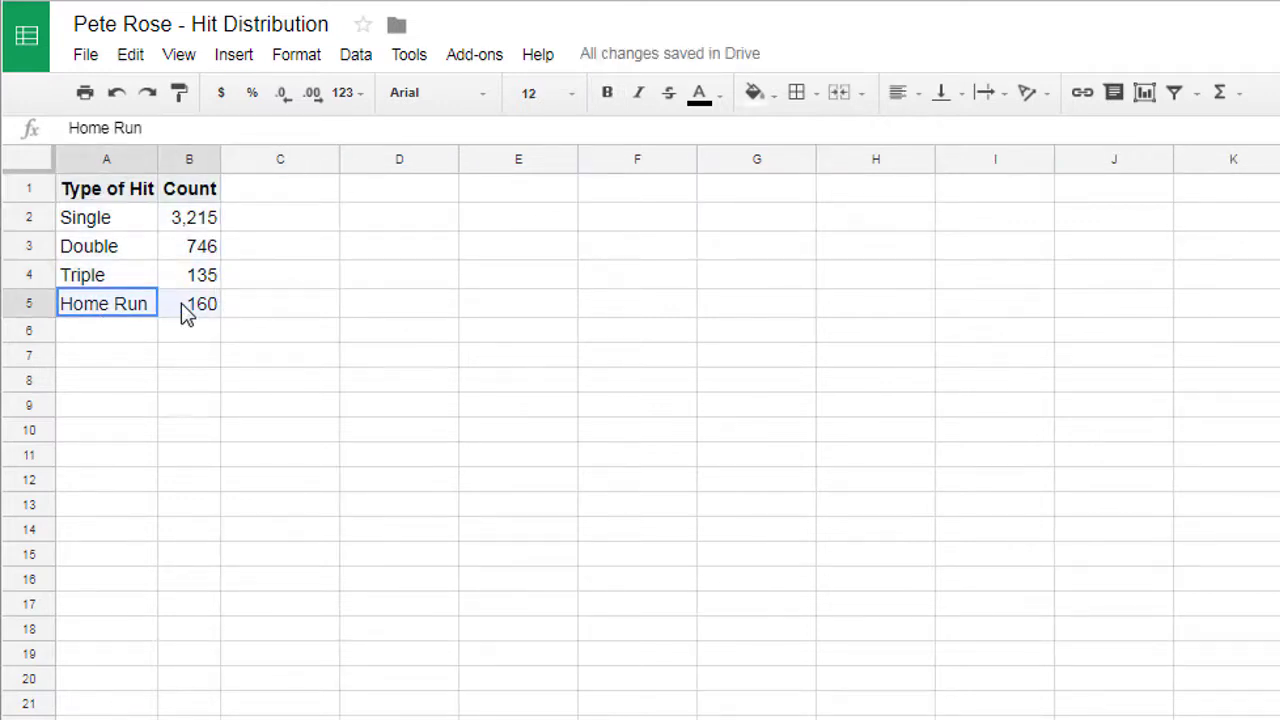
Step: Add a thick bottom border under the Home Run row A5:B5
left_click(817, 92)
left_click(922, 174)
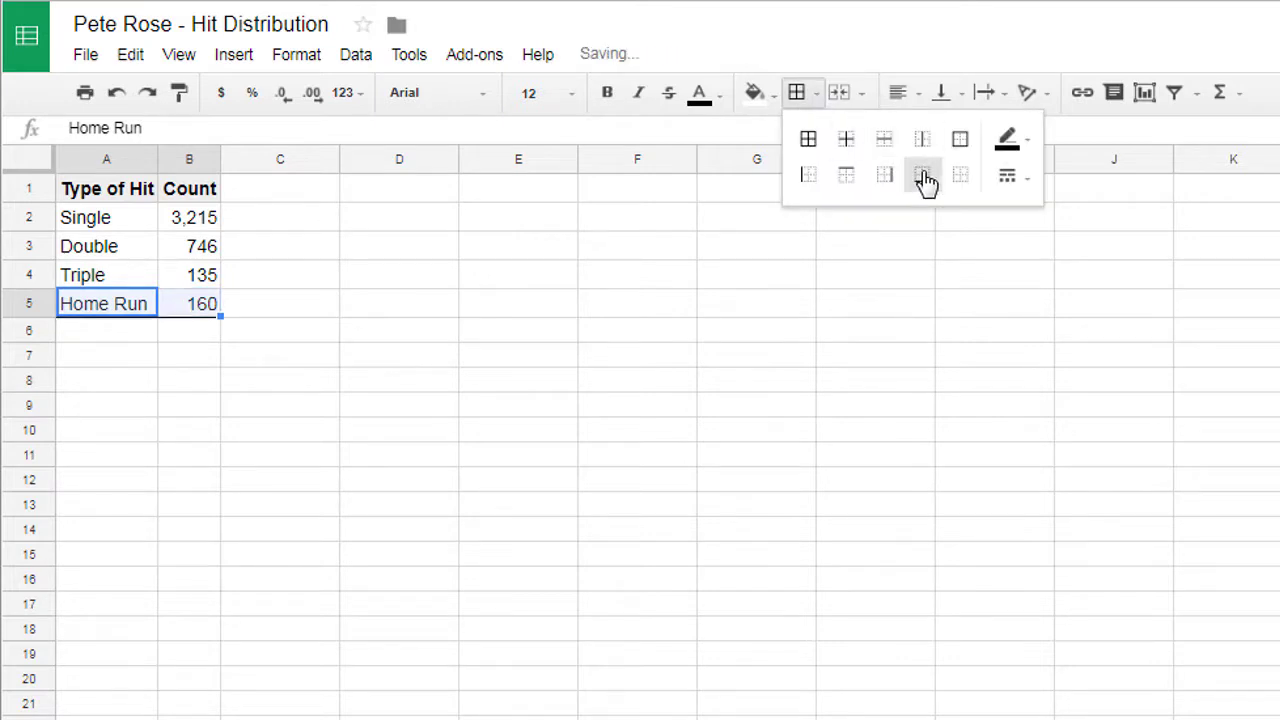
left_click(1007, 180)
left_click(1074, 333)
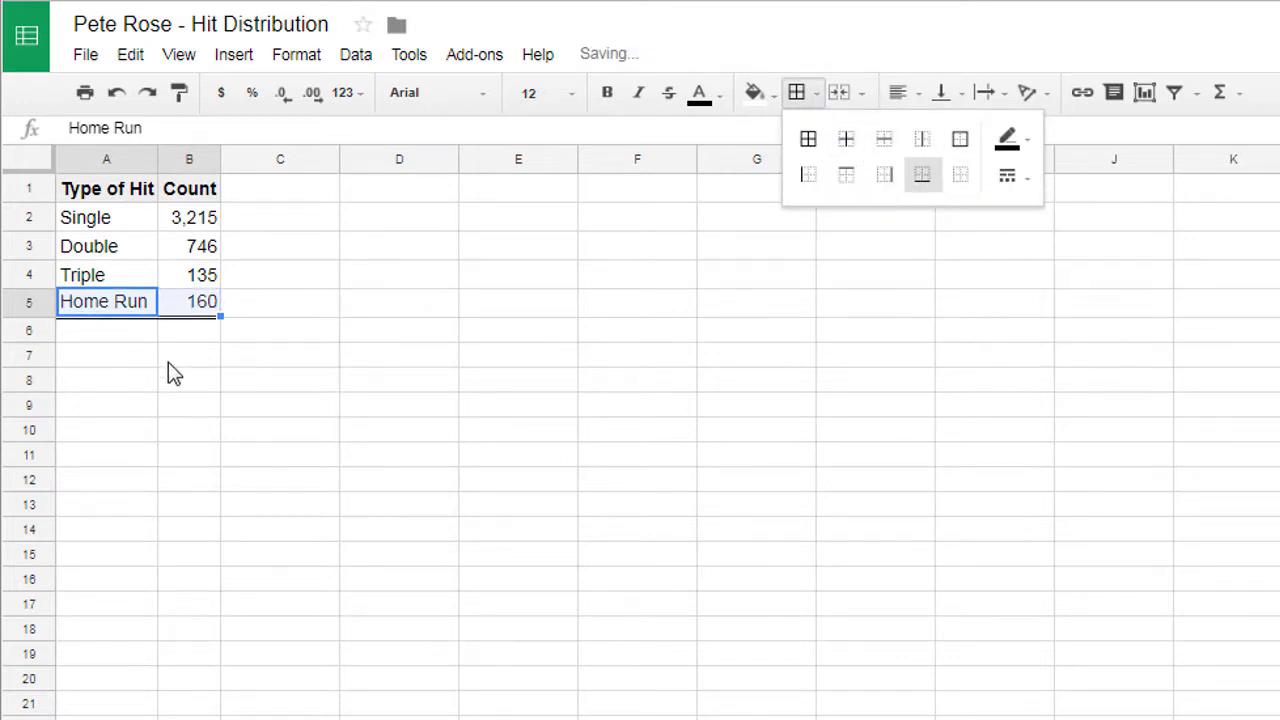
Step: Enter the label 'Total' in A6
left_click(121, 333)
double_click(121, 333)
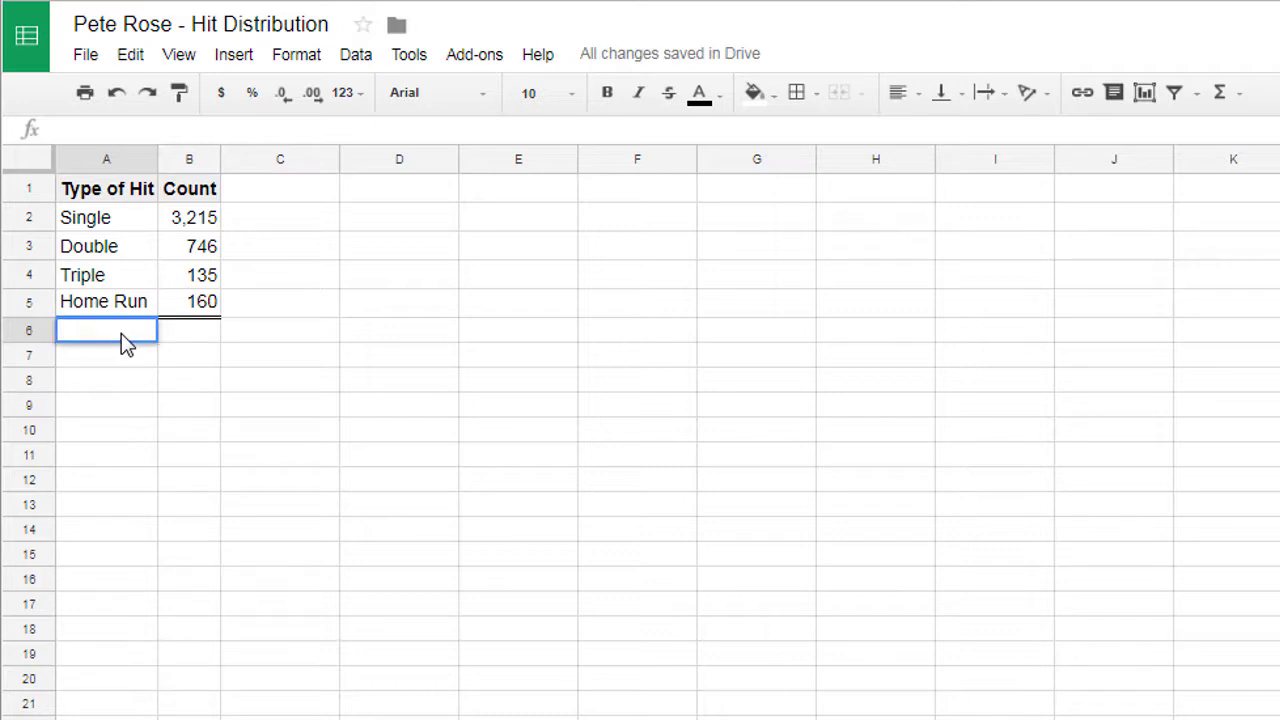
type("Total")
key("Return")
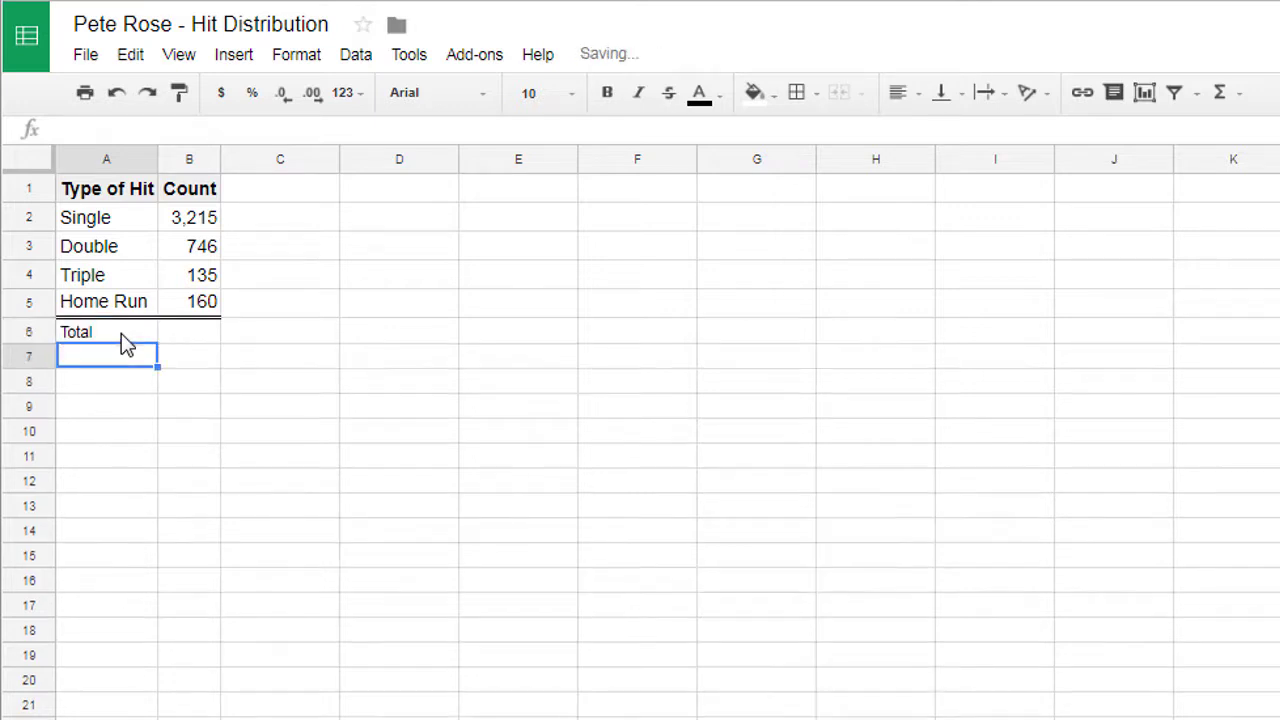
Step: Make the Total label right-aligned, bold, italic and 12-point
left_click(121, 333)
left_click(917, 98)
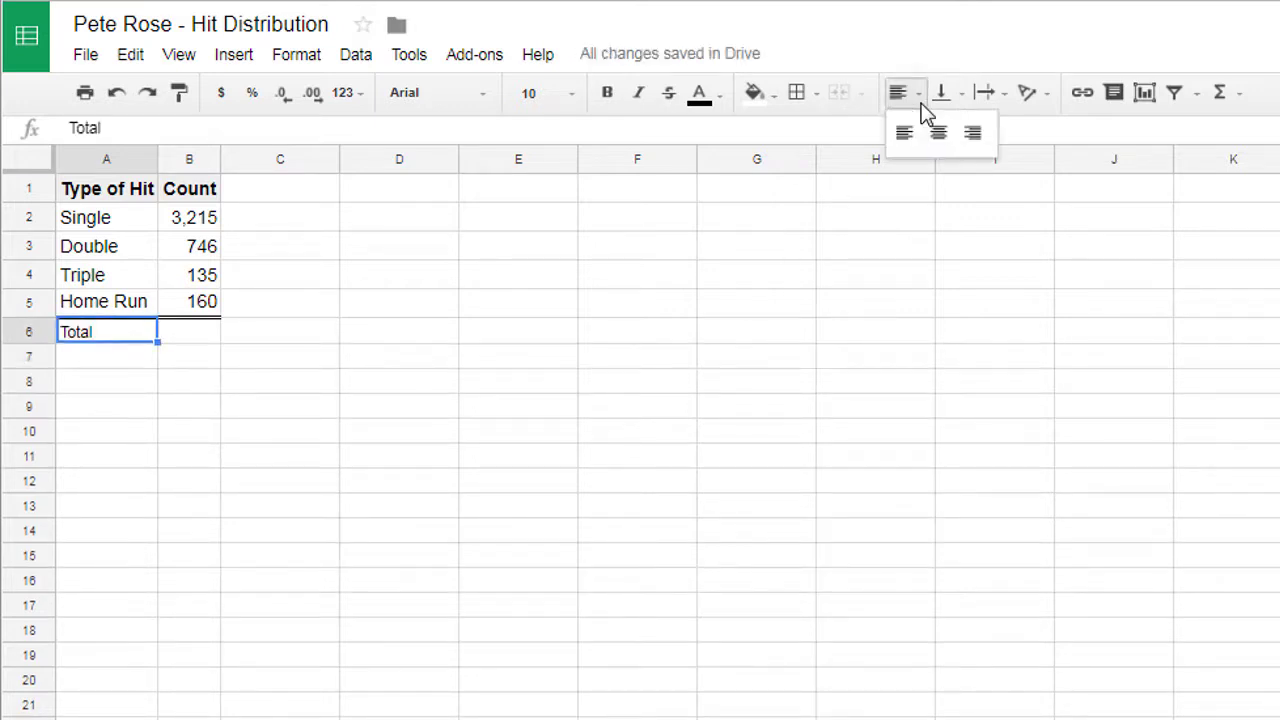
left_click(970, 136)
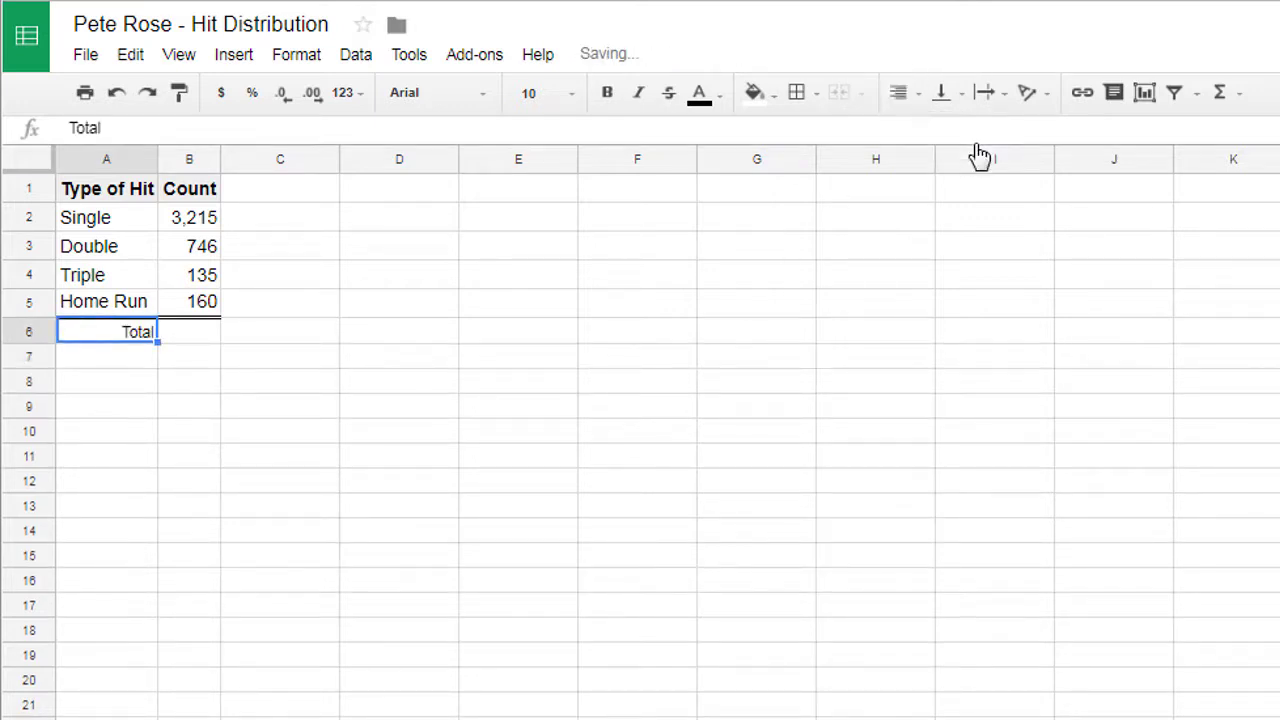
left_click(607, 93)
left_click(566, 99)
left_click(556, 322)
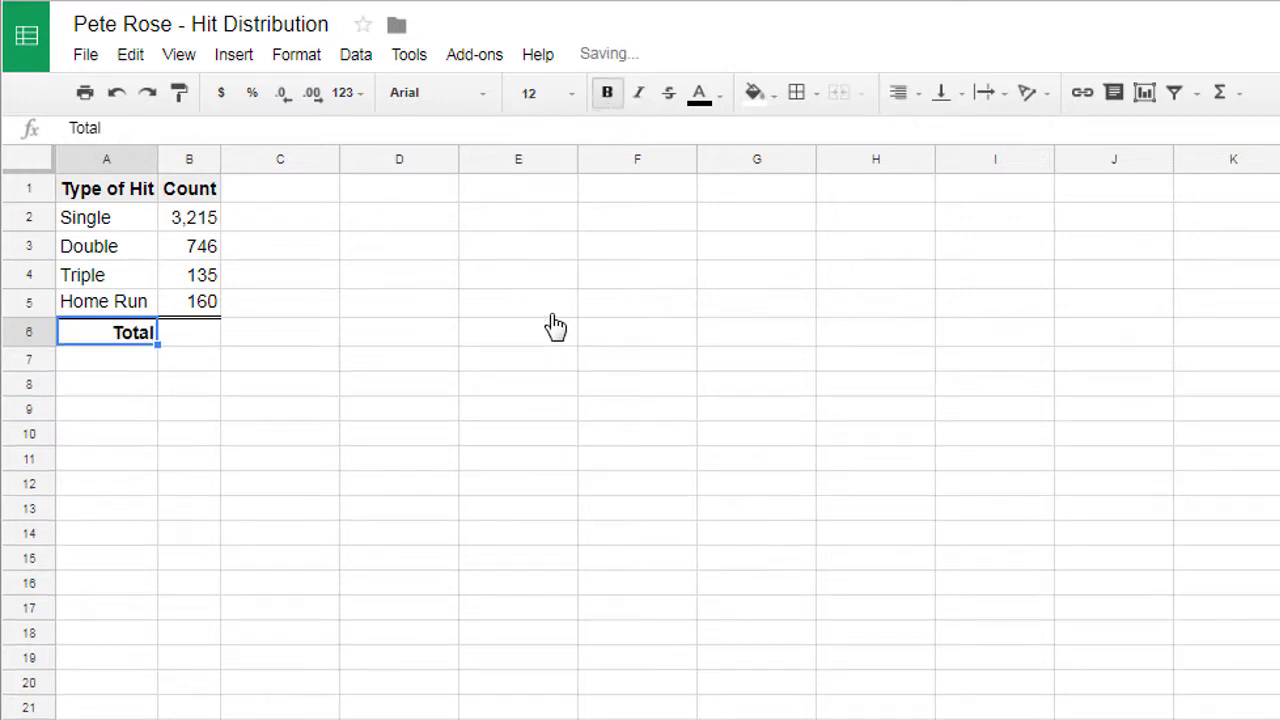
left_click(638, 92)
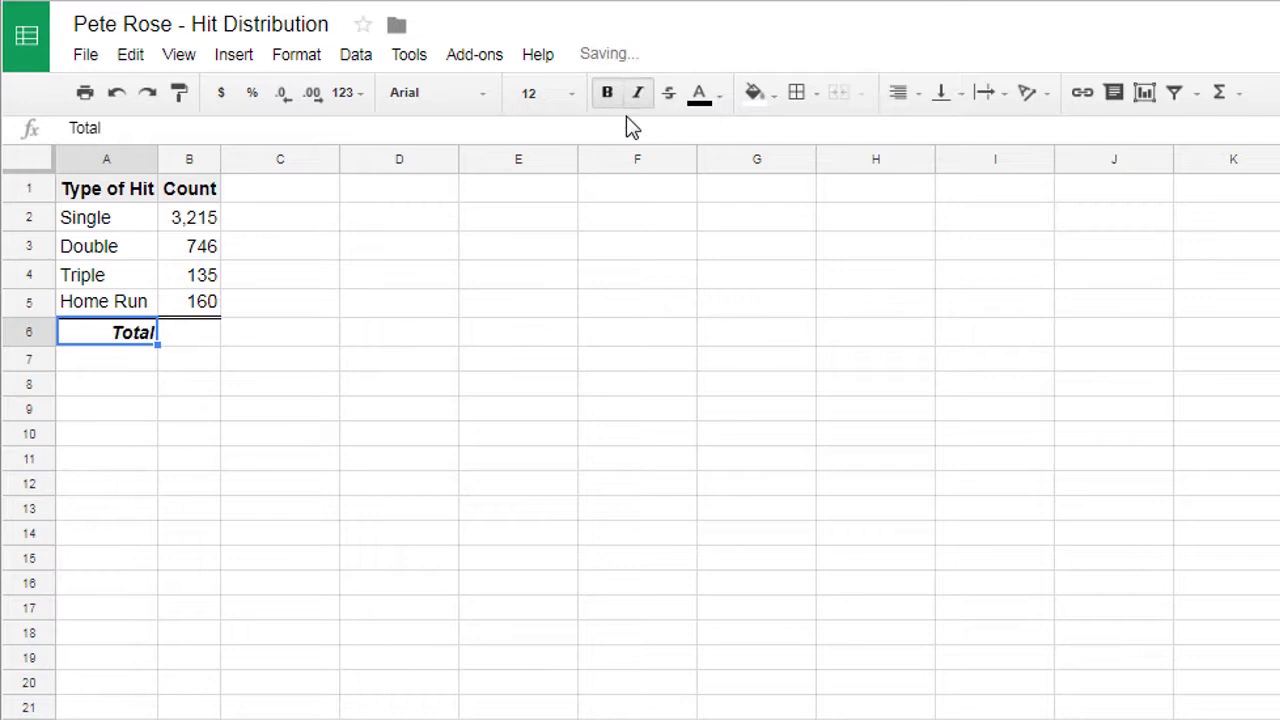
left_click(212, 342)
Step: Enter =SUM(B2:B5) in B6 to total the counts as 4,256
left_click_drag(220, 160, 245, 160)
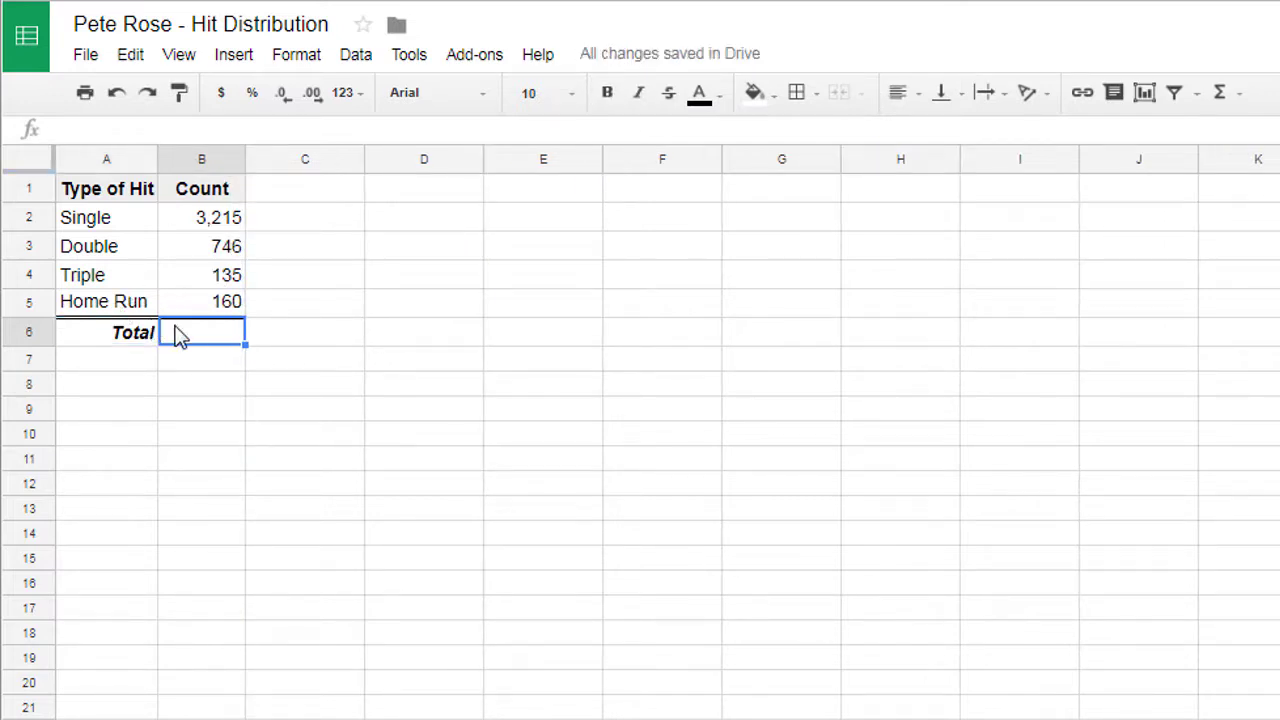
left_click(151, 129)
type("=S")
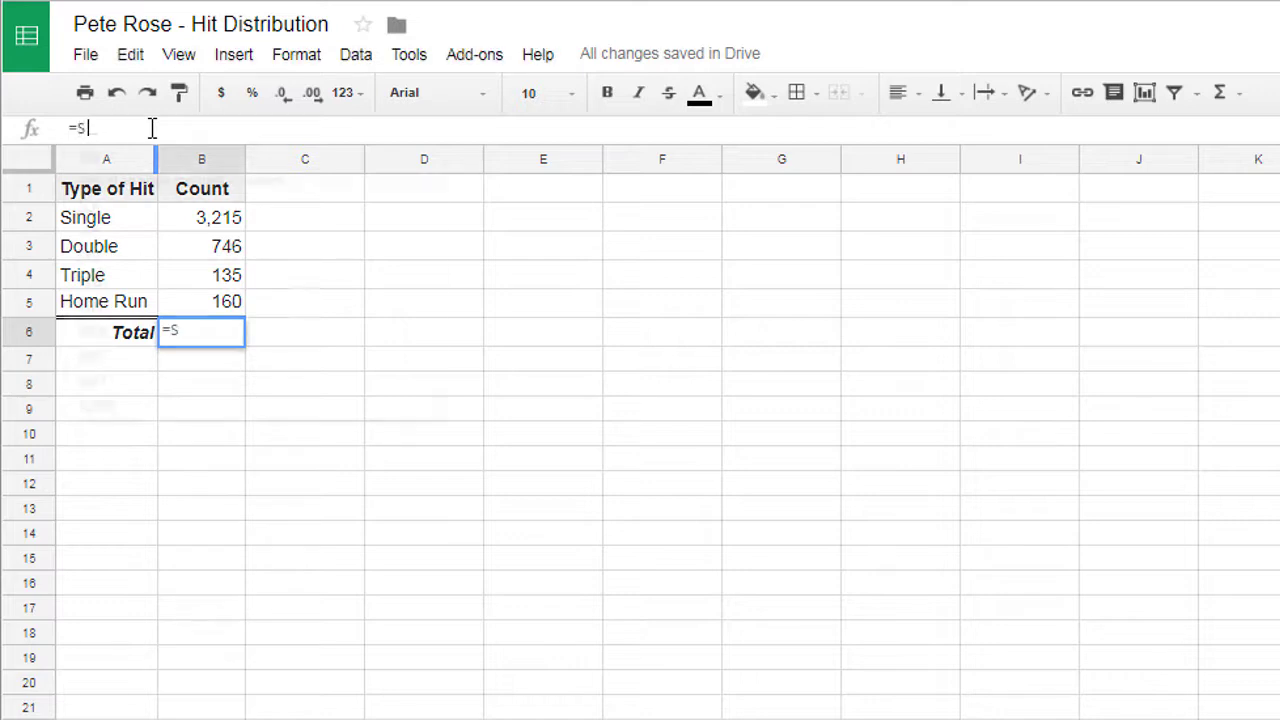
type("UM(")
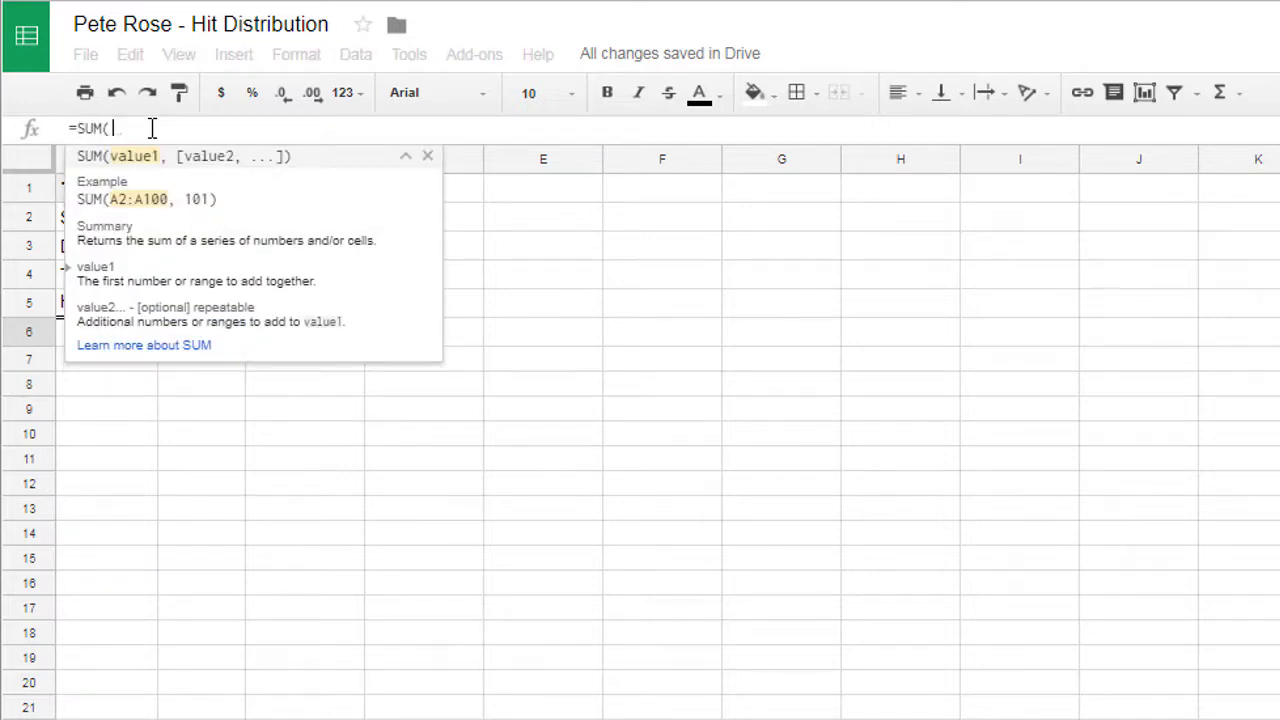
type("B2:")
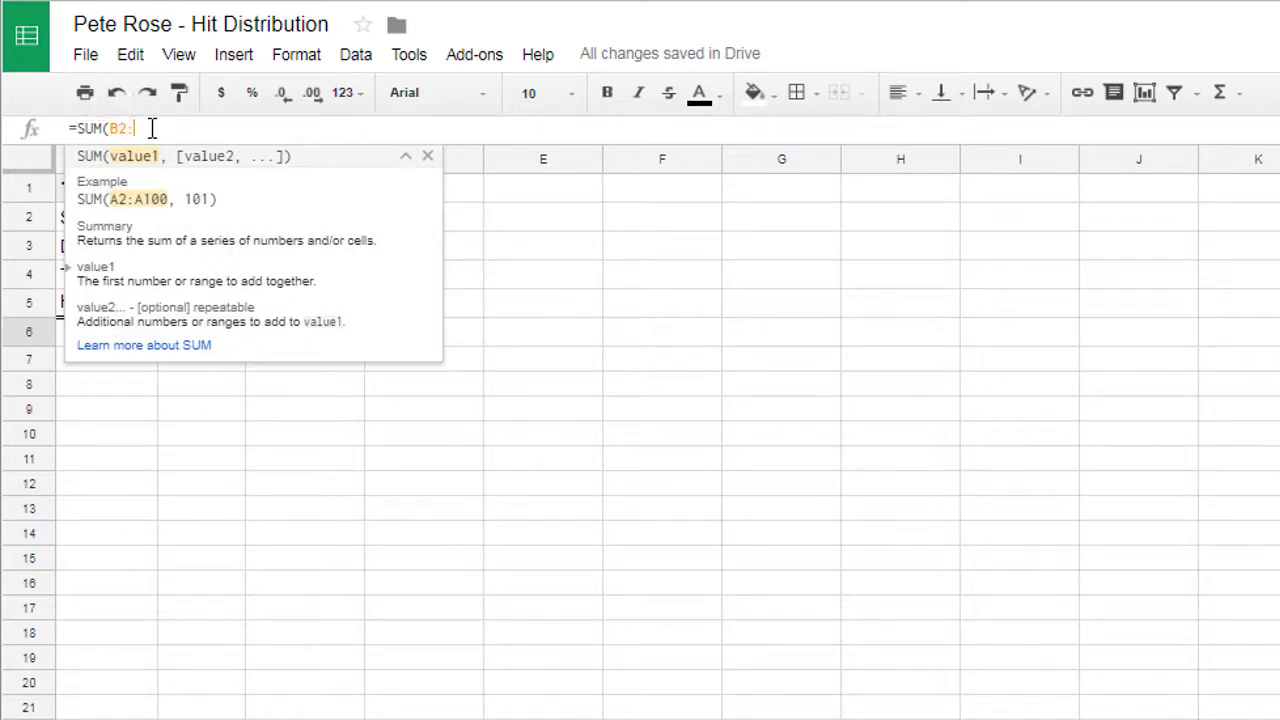
type("B5")
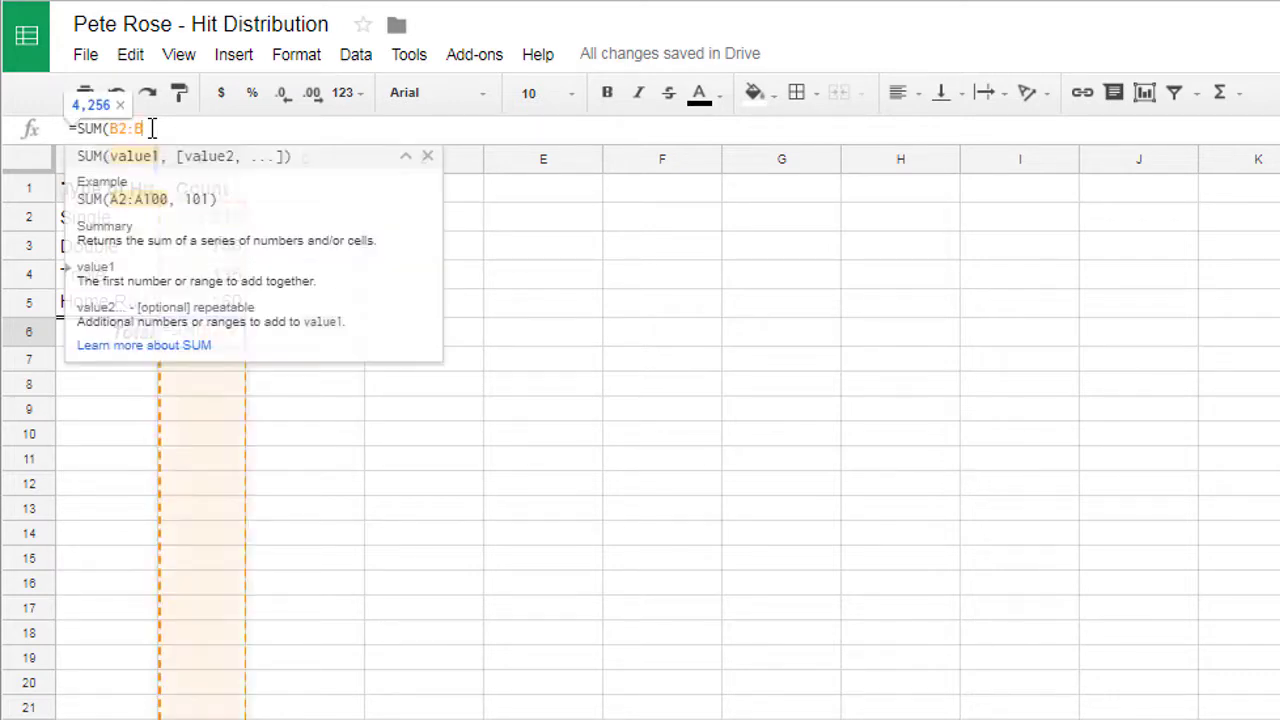
type(")")
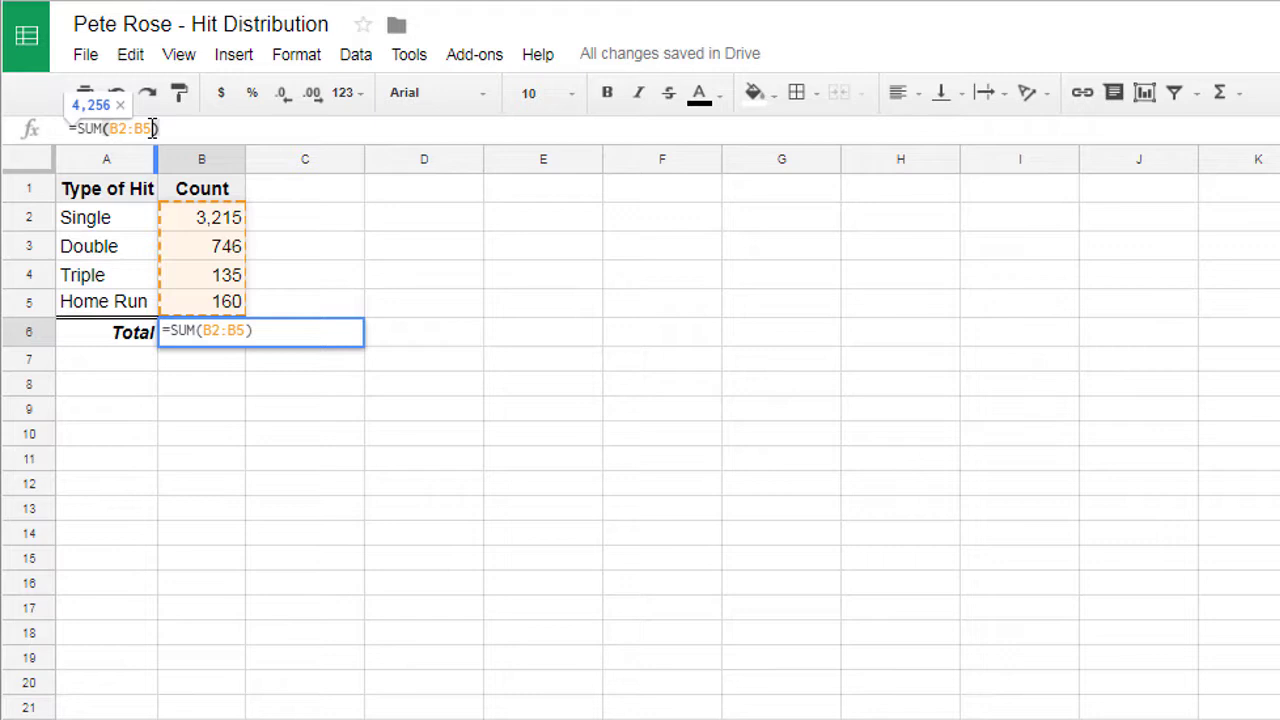
key("Return")
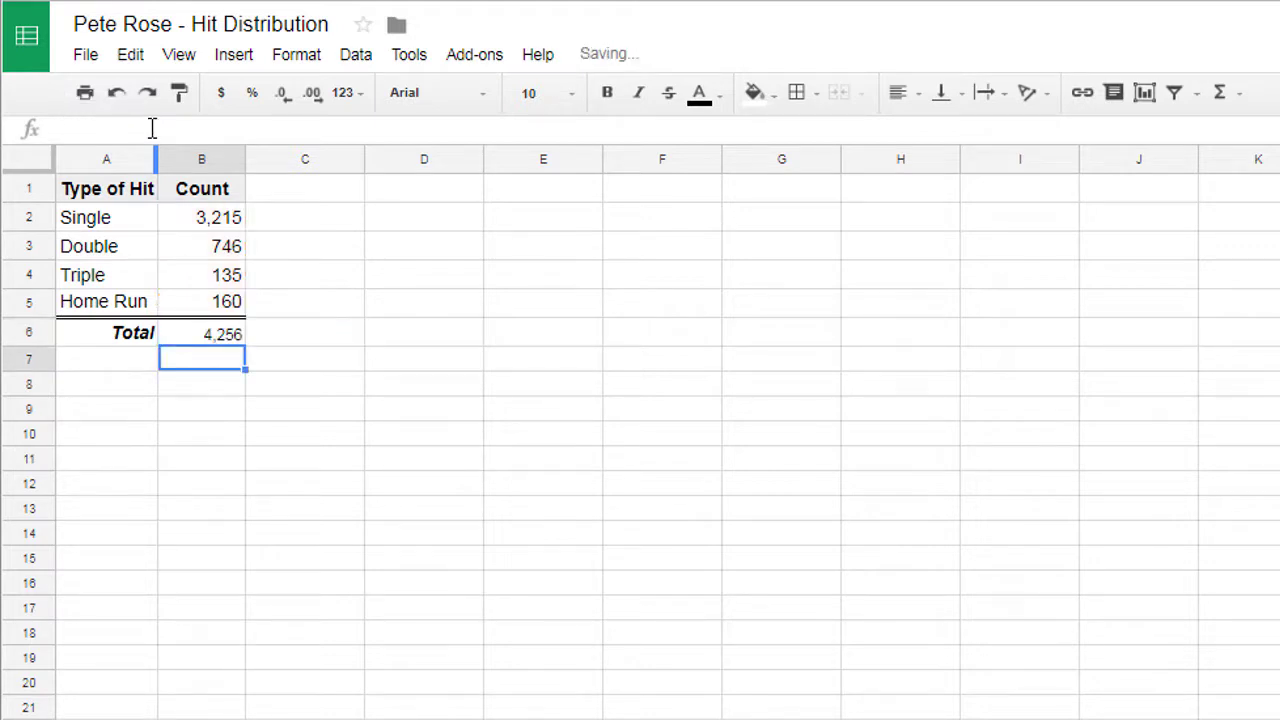
Step: Make the 4,256 total bold, italic and 12-point, and widen columns A and B
left_click(143, 338)
left_click(204, 340)
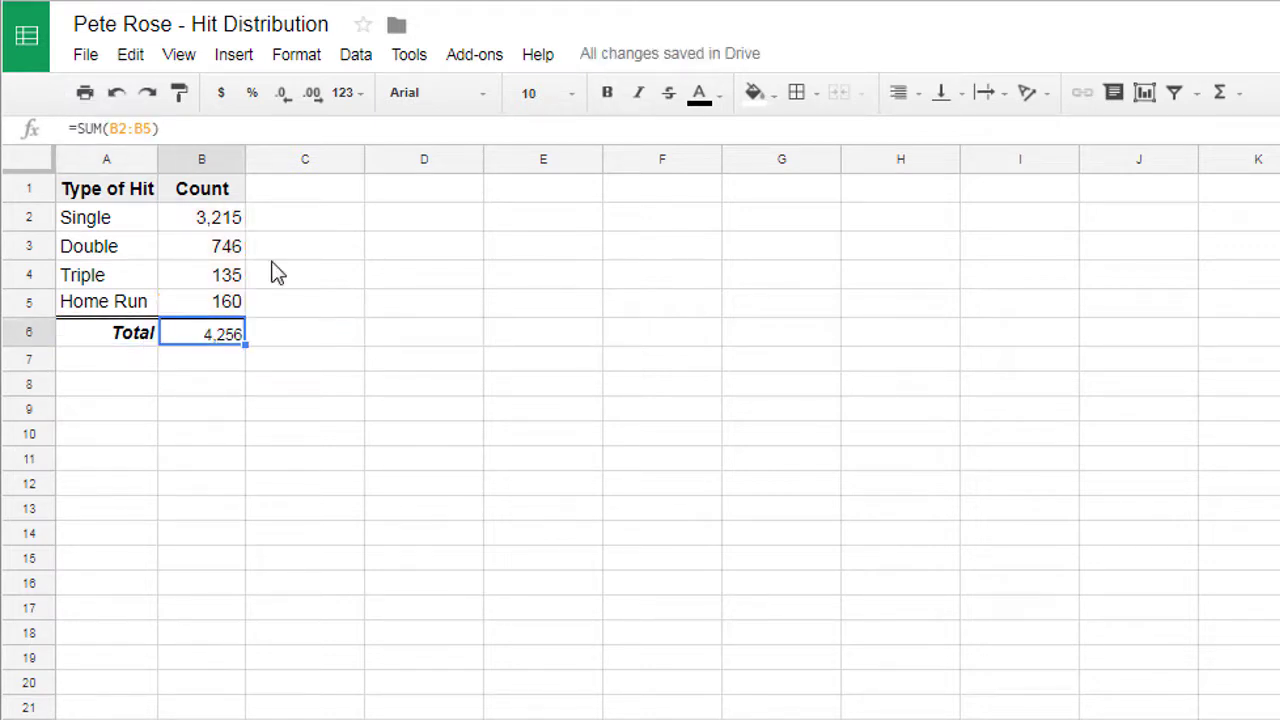
left_click(605, 93)
left_click(571, 93)
left_click(552, 322)
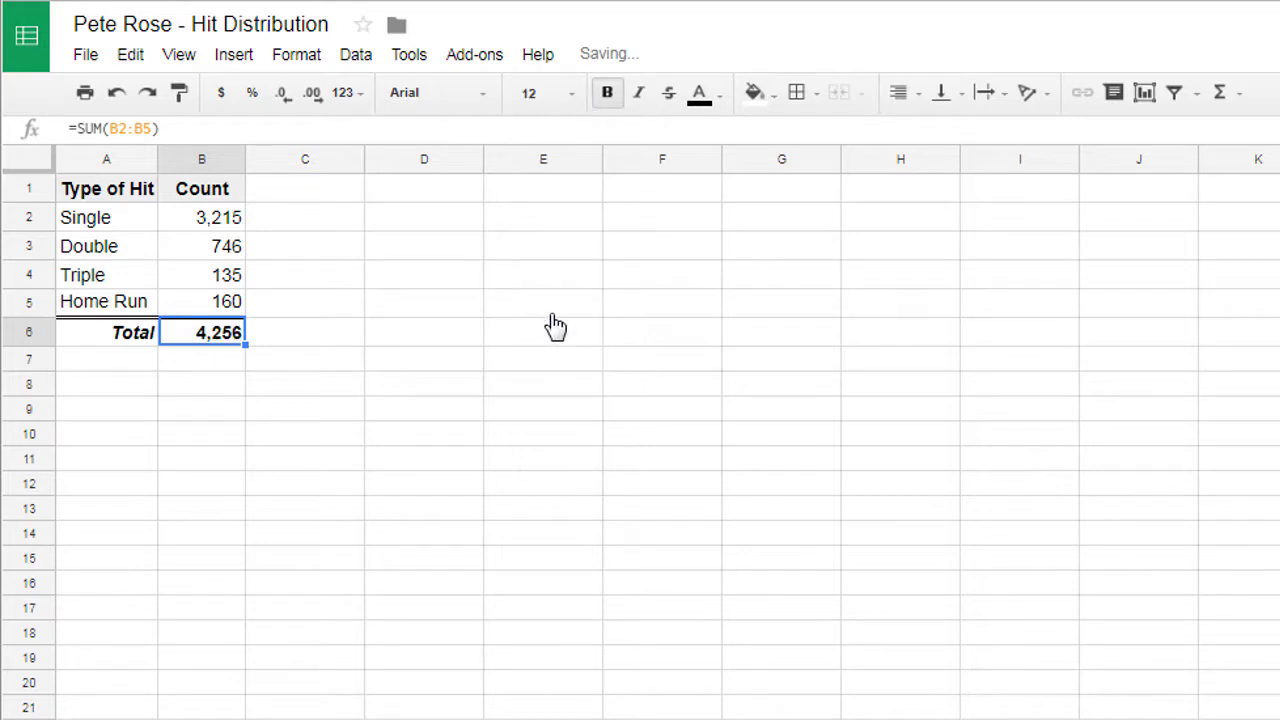
left_click(637, 93)
left_click(423, 390)
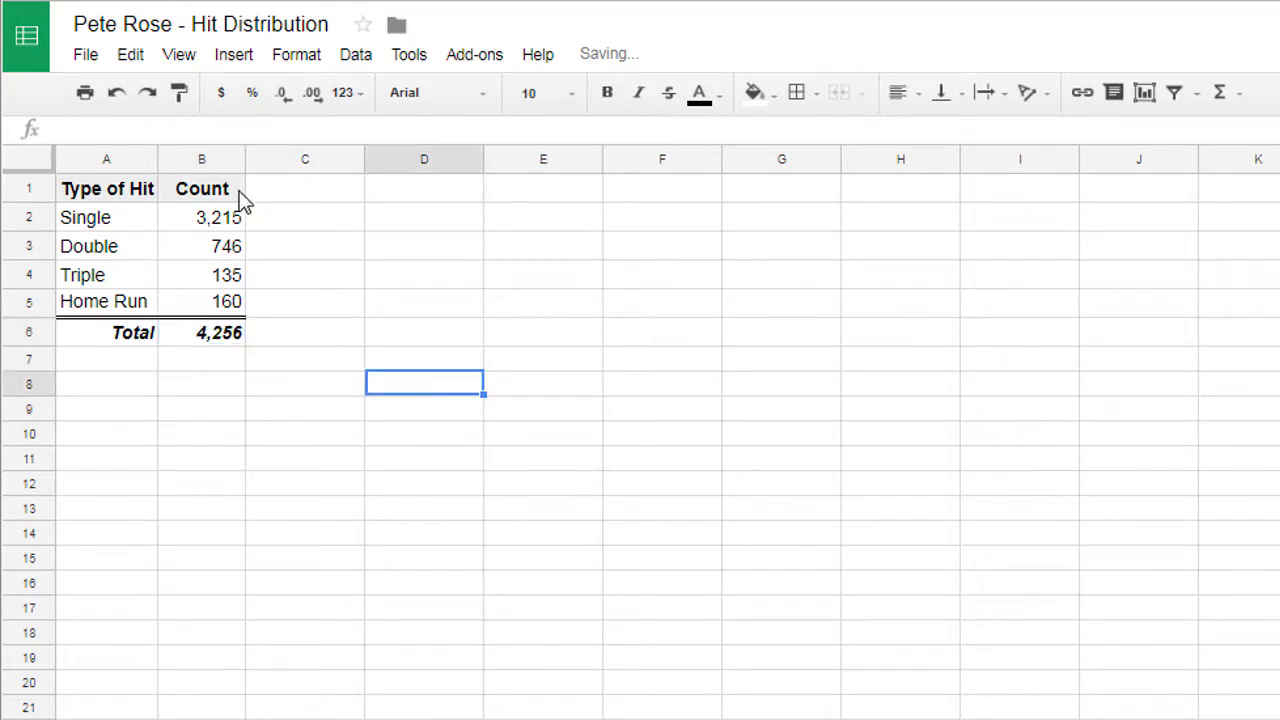
left_click_drag(245, 159, 264, 159)
left_click_drag(158, 160, 175, 160)
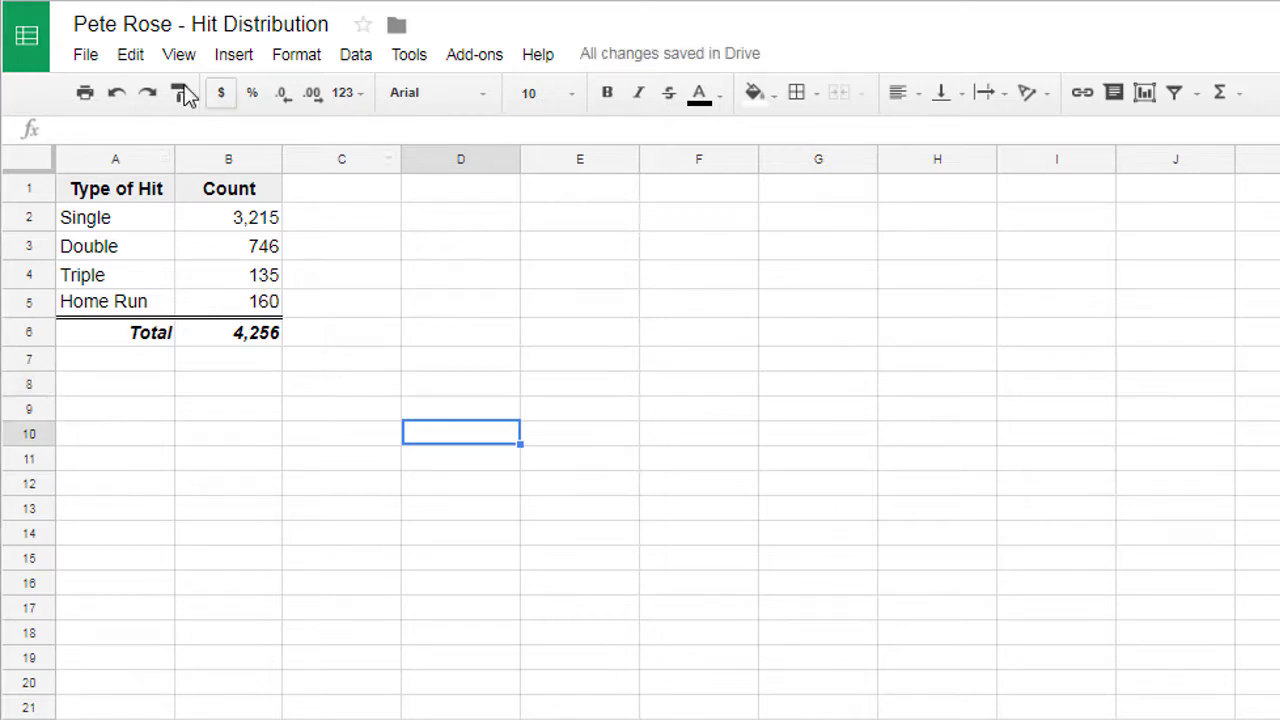
Step: Insert a chart from the hit table A1:B5
left_click_drag(106, 190, 232, 290)
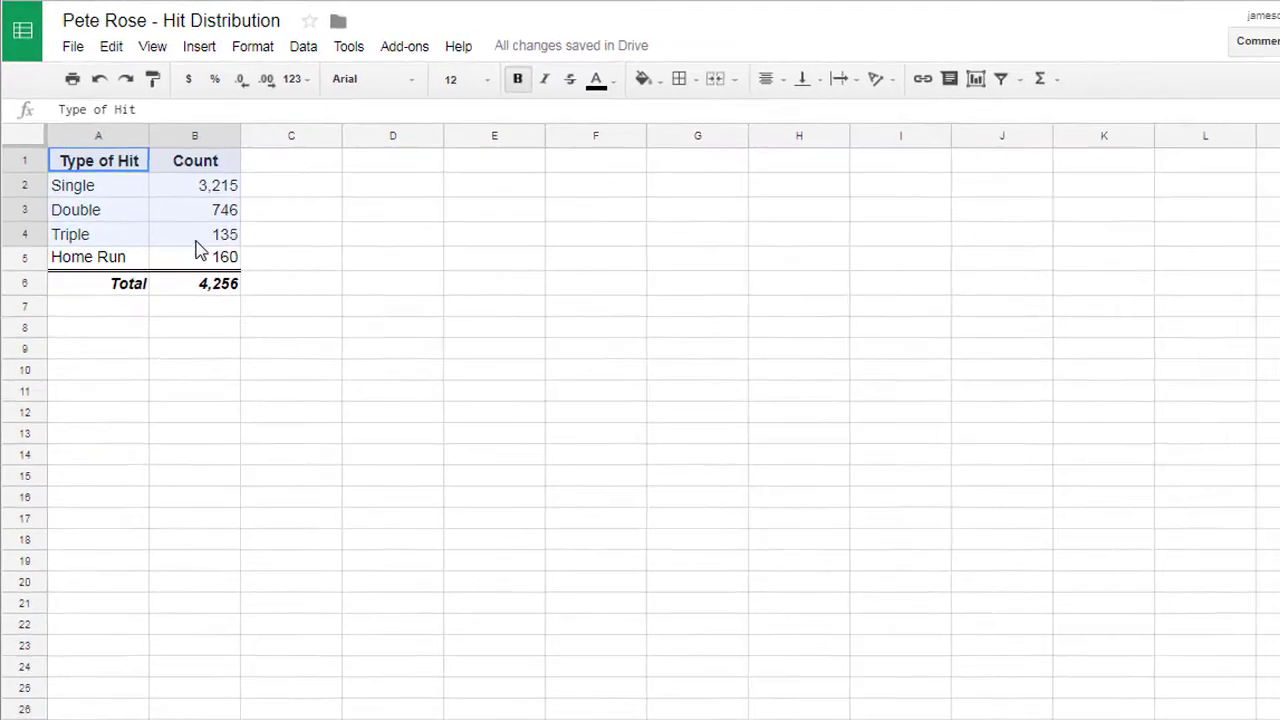
left_click_drag(197, 245, 201, 253)
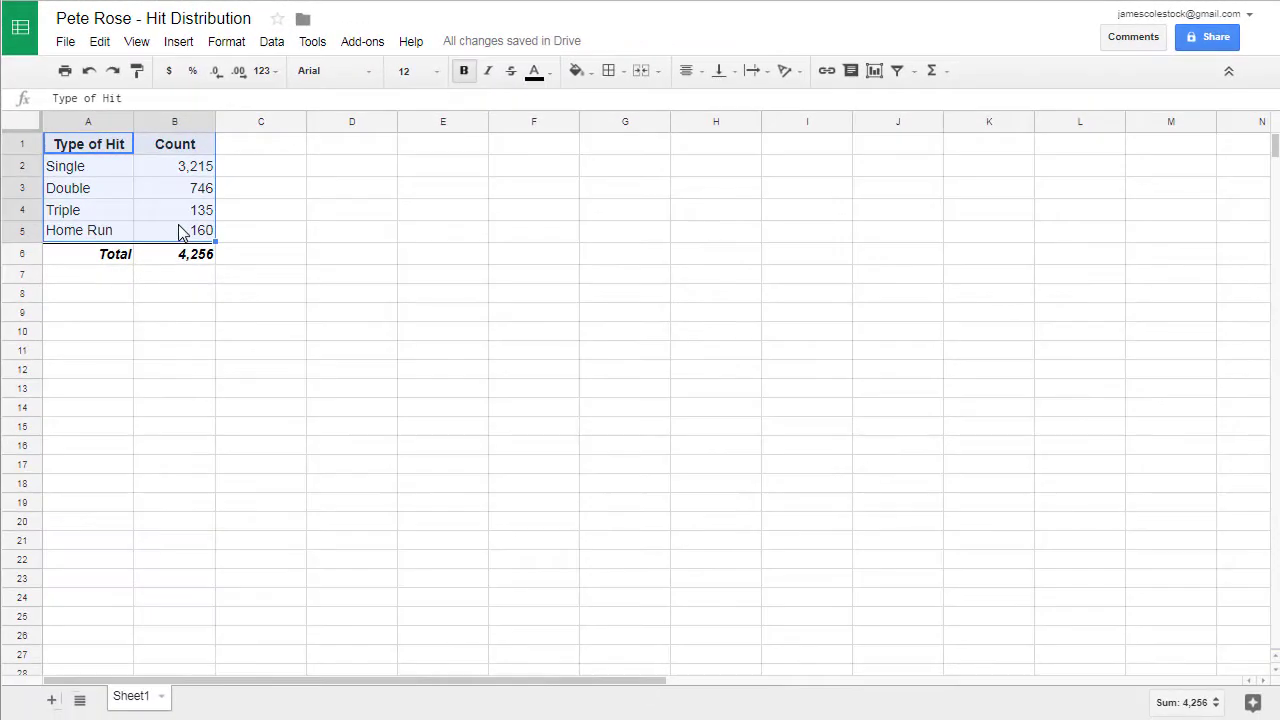
left_click(199, 46)
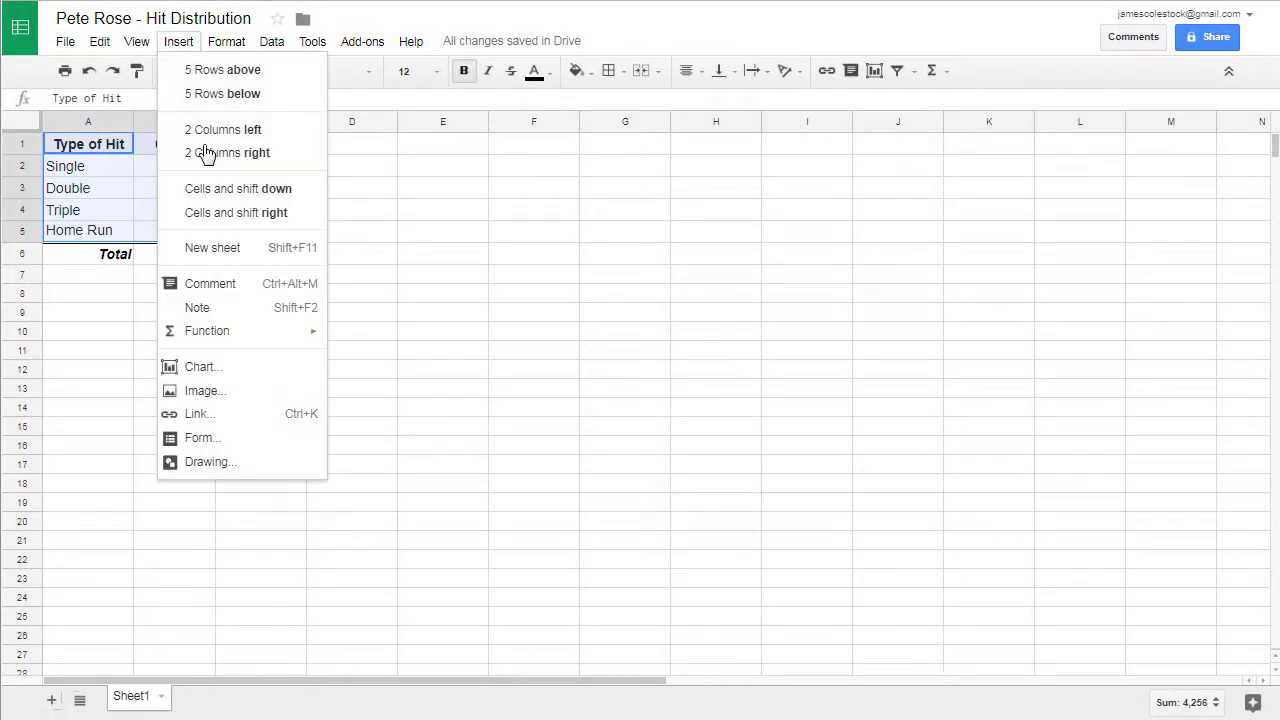
left_click(253, 370)
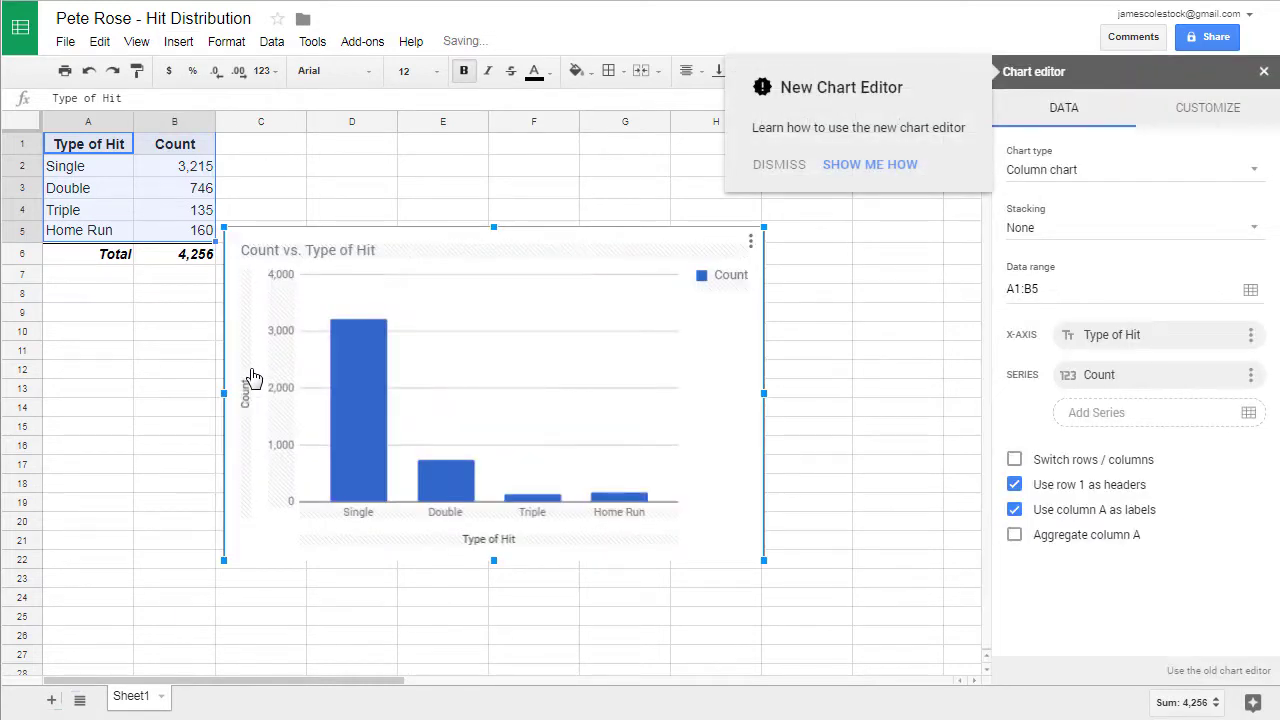
Step: Change the chart to a 3D pie chart and move it up near the table
left_click(1253, 170)
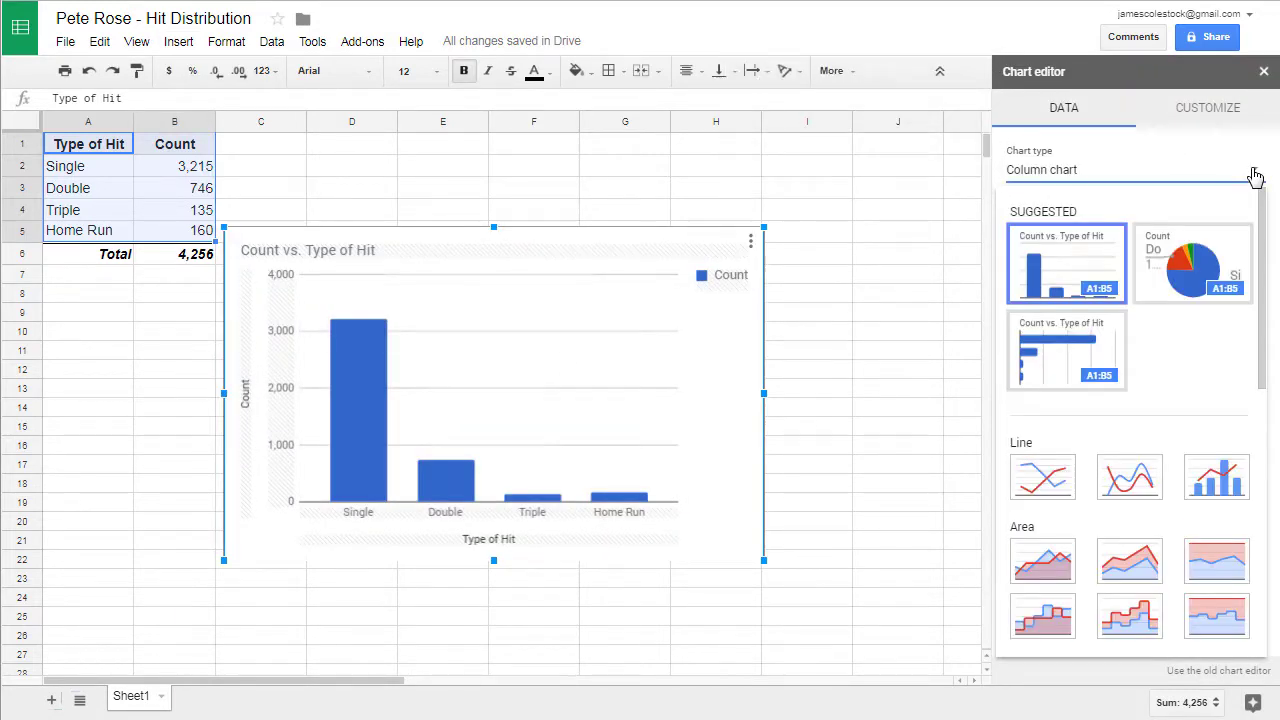
scroll(1180, 371, "down", 5)
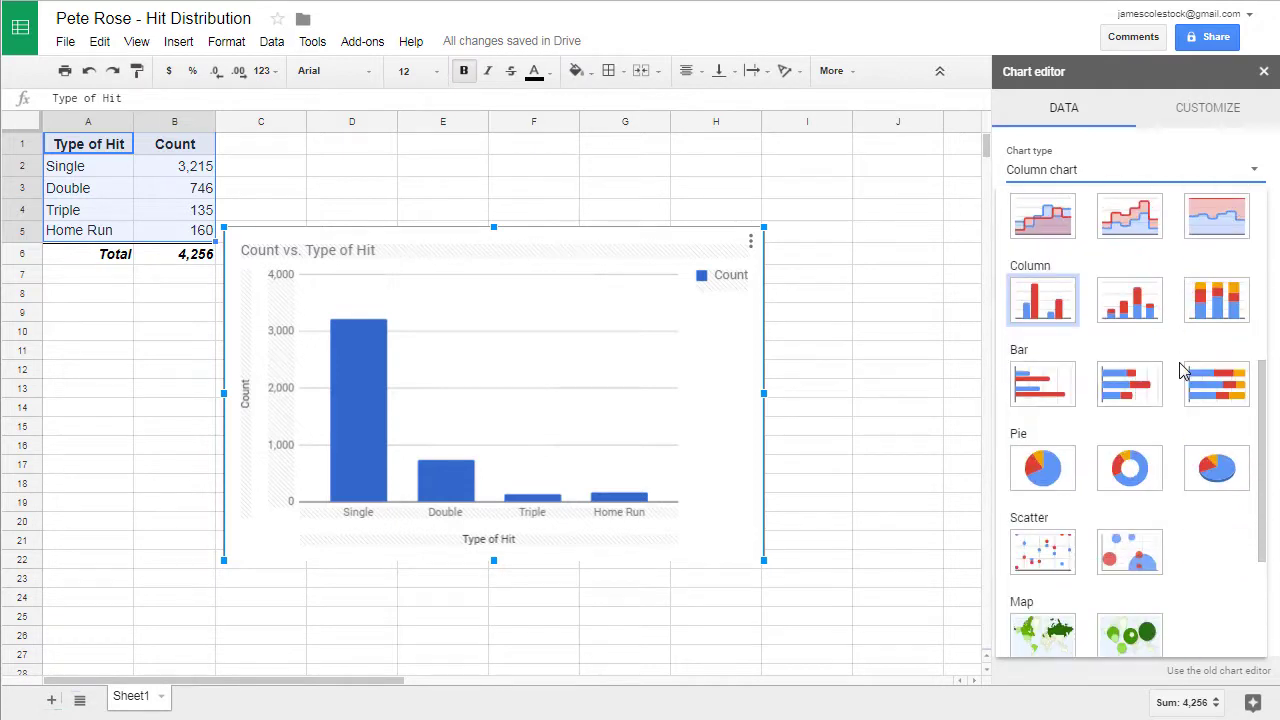
left_click(1217, 470)
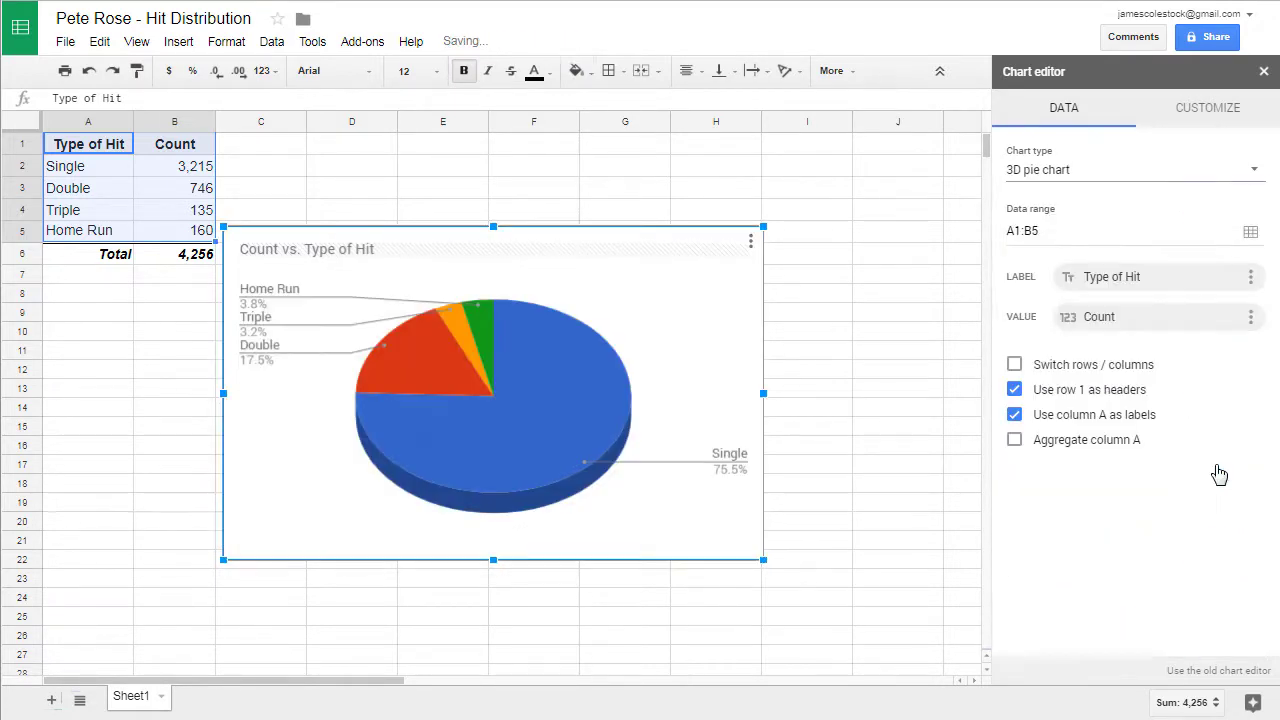
left_click_drag(620, 294, 630, 207)
Step: Replace the chart title with 'Pete Rose - Hit Distribution'
left_click(1211, 120)
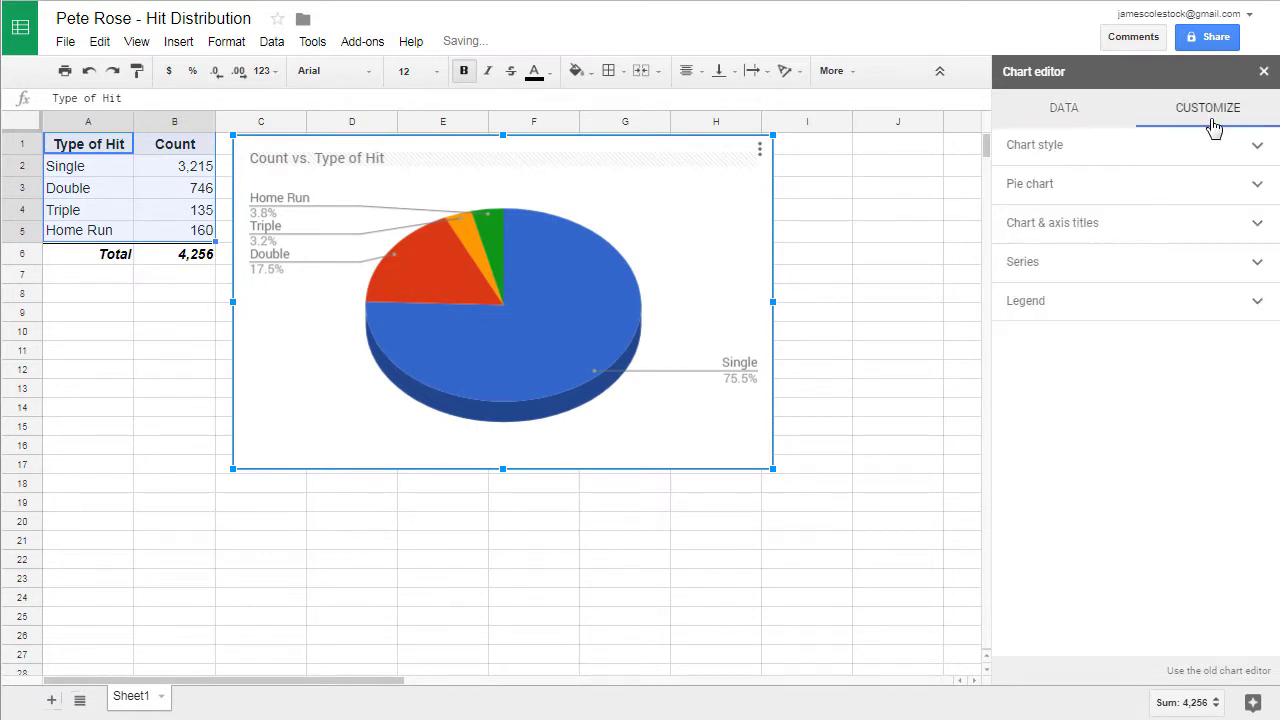
left_click(1259, 155)
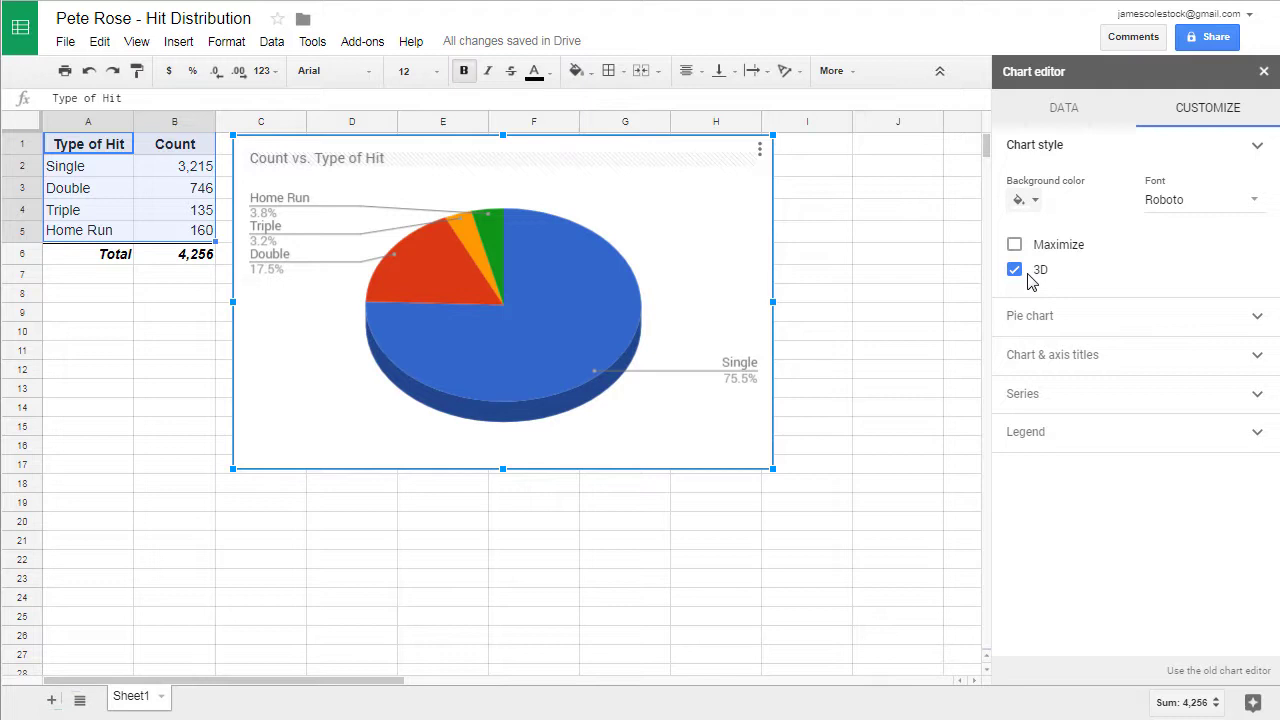
left_click(1260, 322)
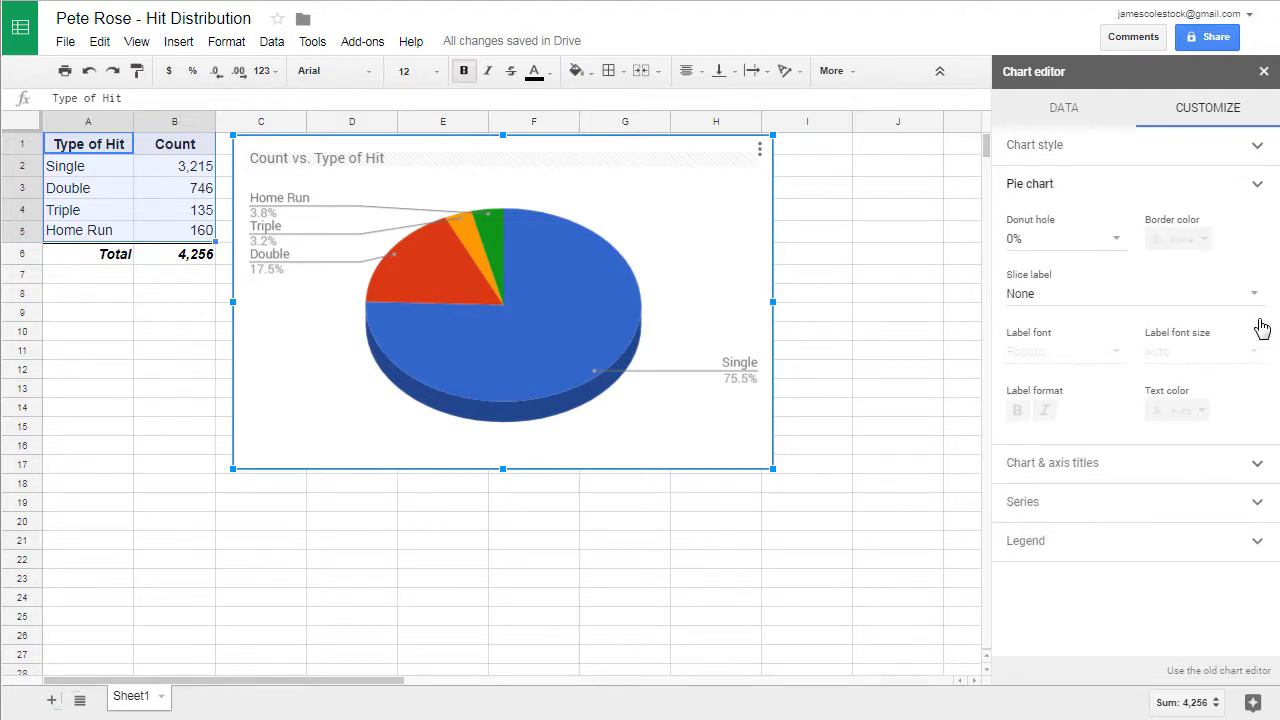
left_click(1258, 463)
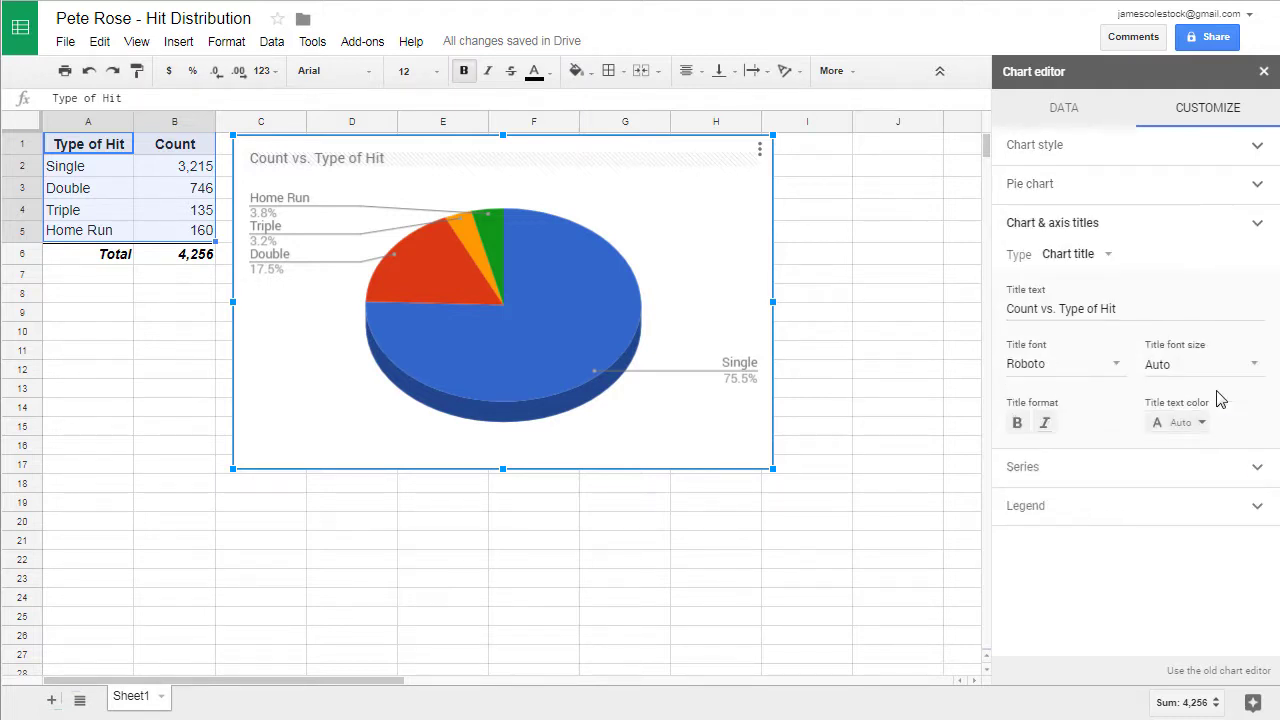
left_click_drag(1134, 314, 980, 316)
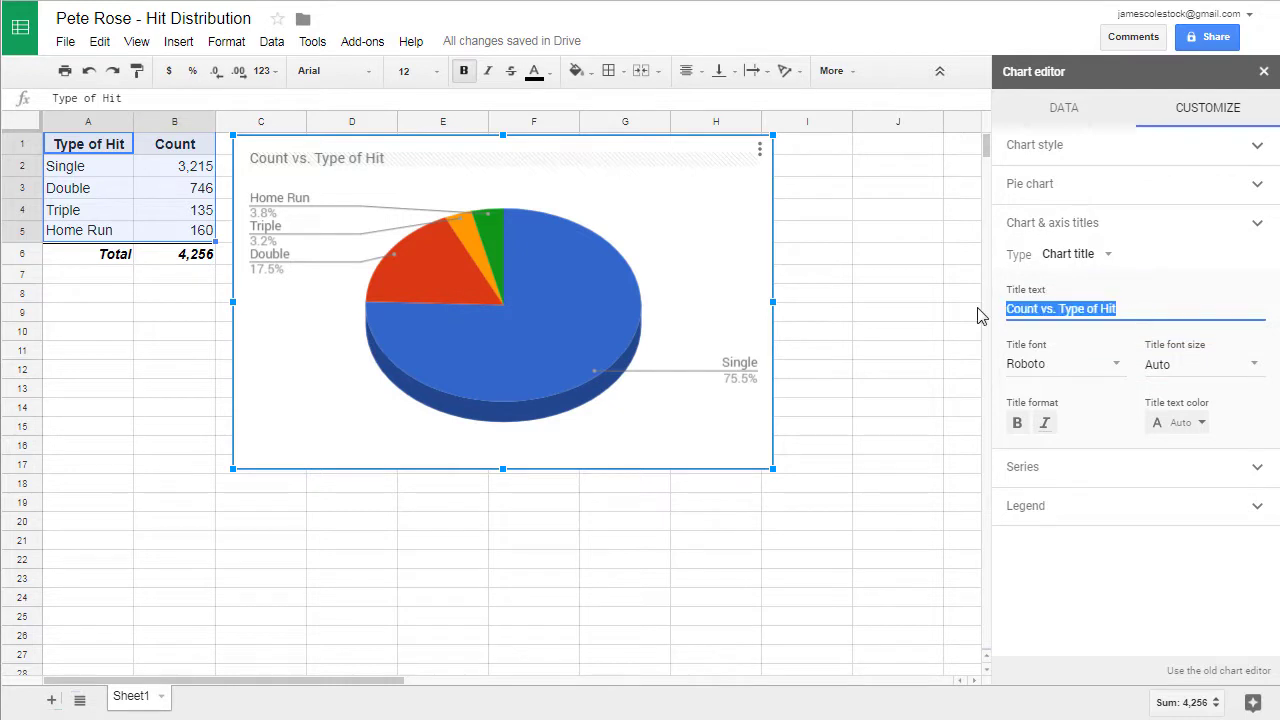
type("p")
key("BackSpace")
type("P")
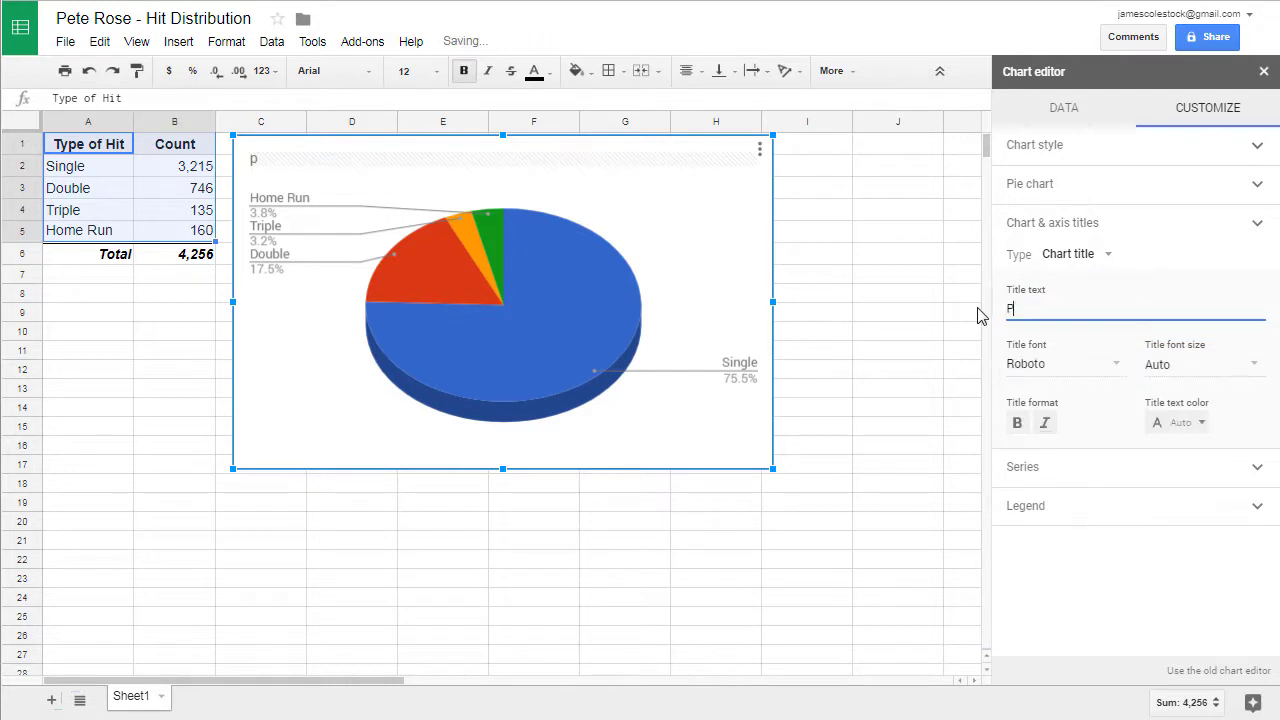
type("ete Rose - Hit Dist")
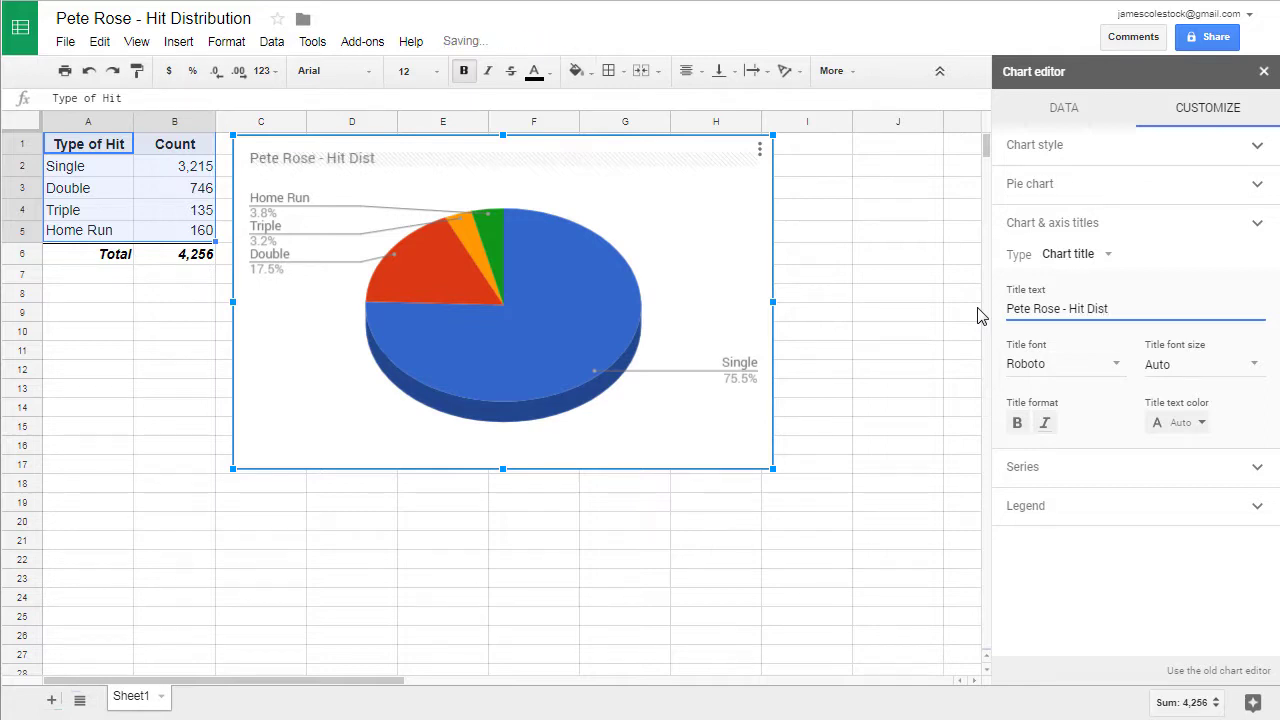
type("ribution")
Step: Make the chart title bold, black and 20-point
left_click(1017, 424)
left_click(1200, 425)
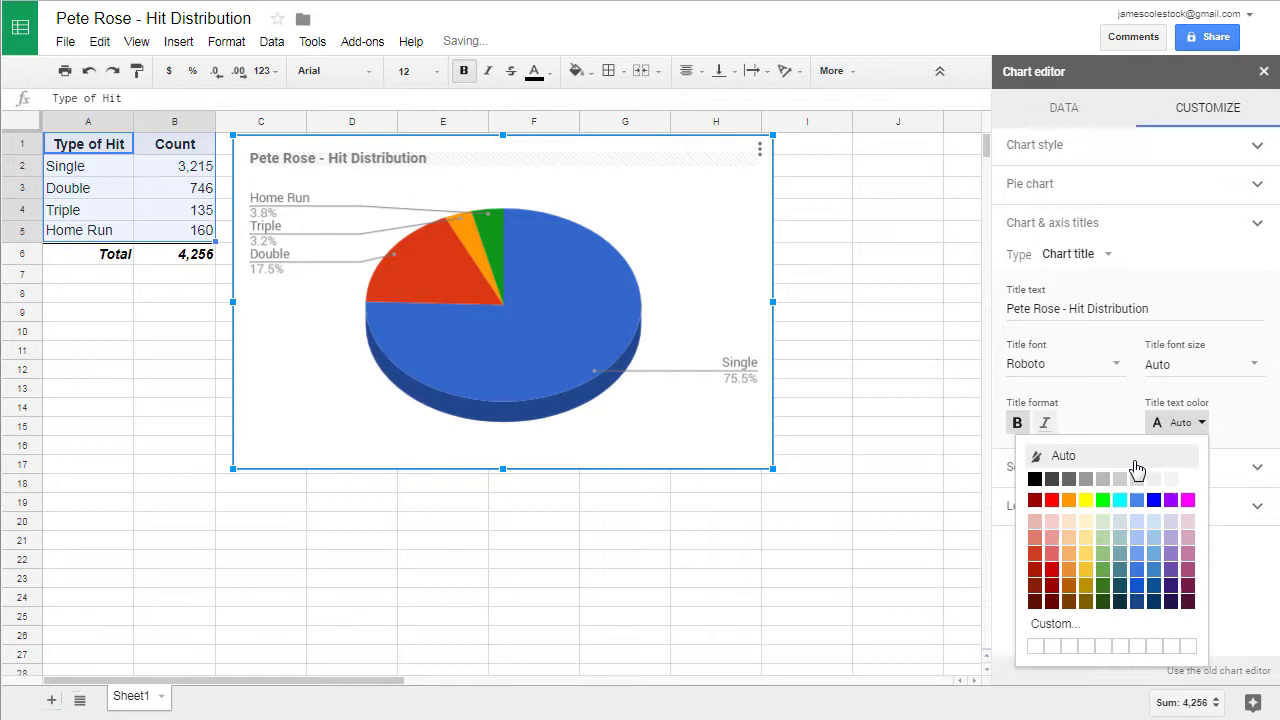
left_click(1040, 482)
left_click(1256, 366)
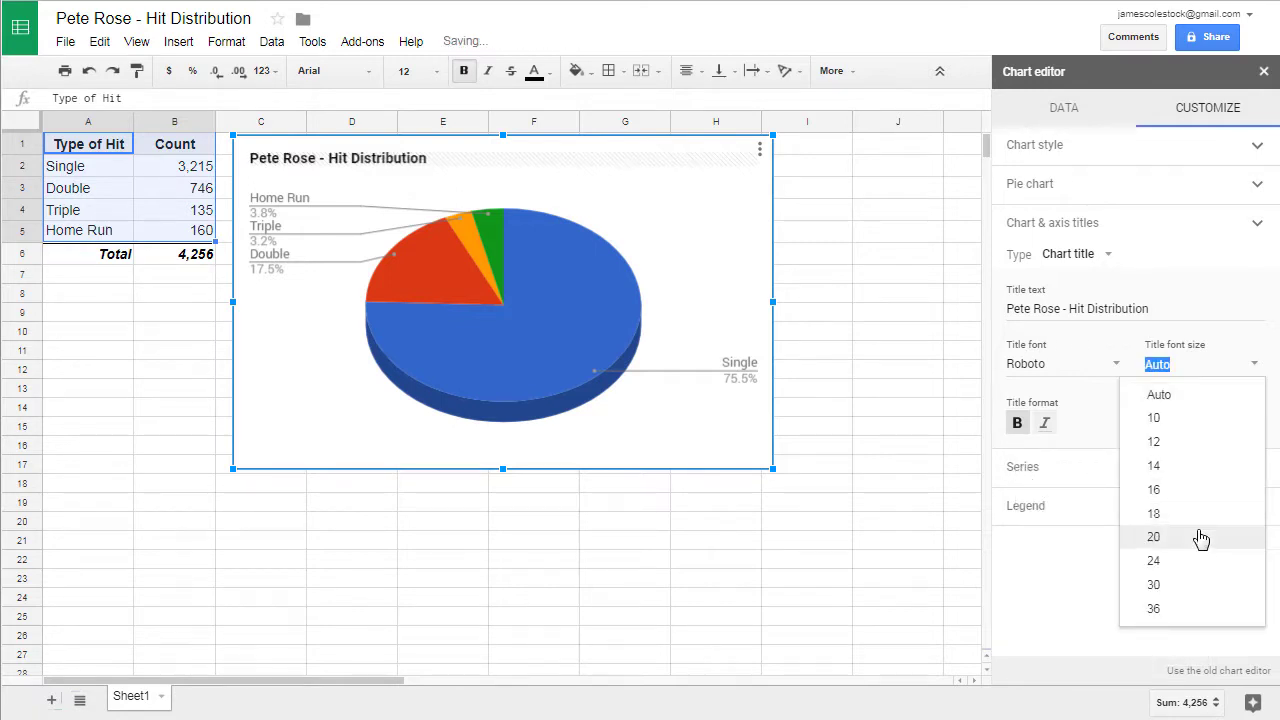
left_click(1200, 534)
left_click(1115, 262)
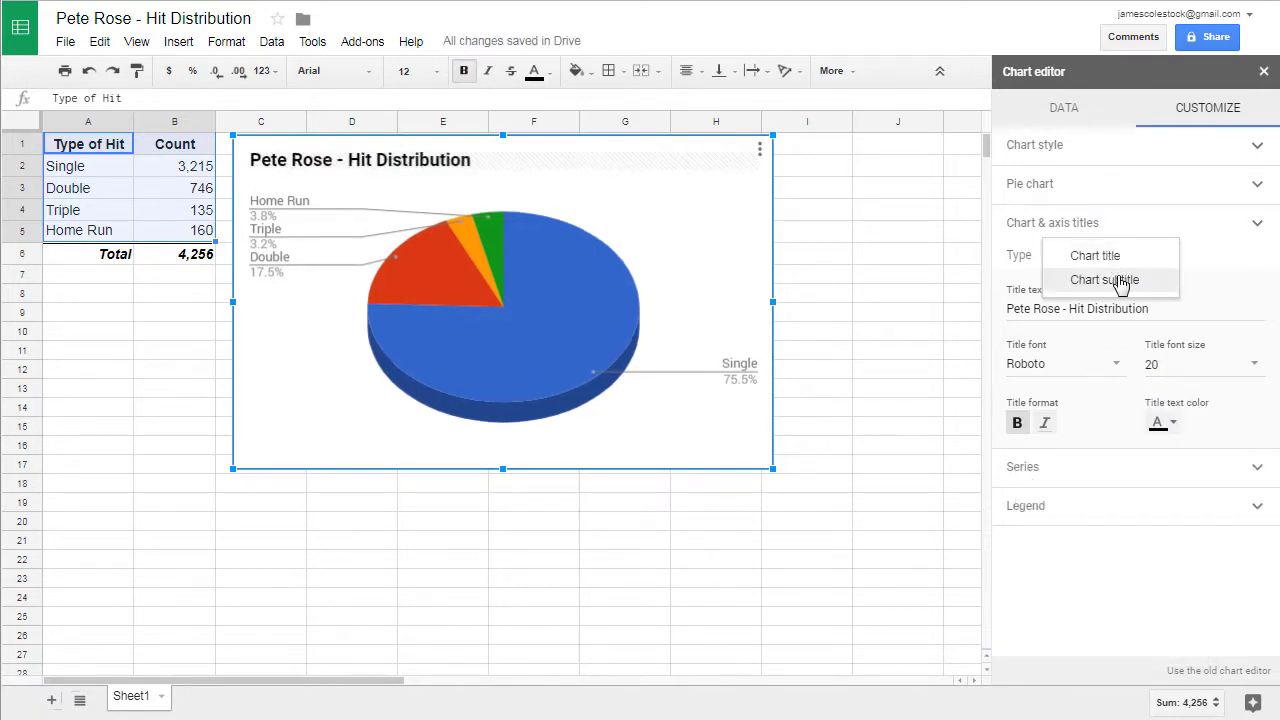
left_click(1120, 278)
left_click(1132, 305)
type("Sou")
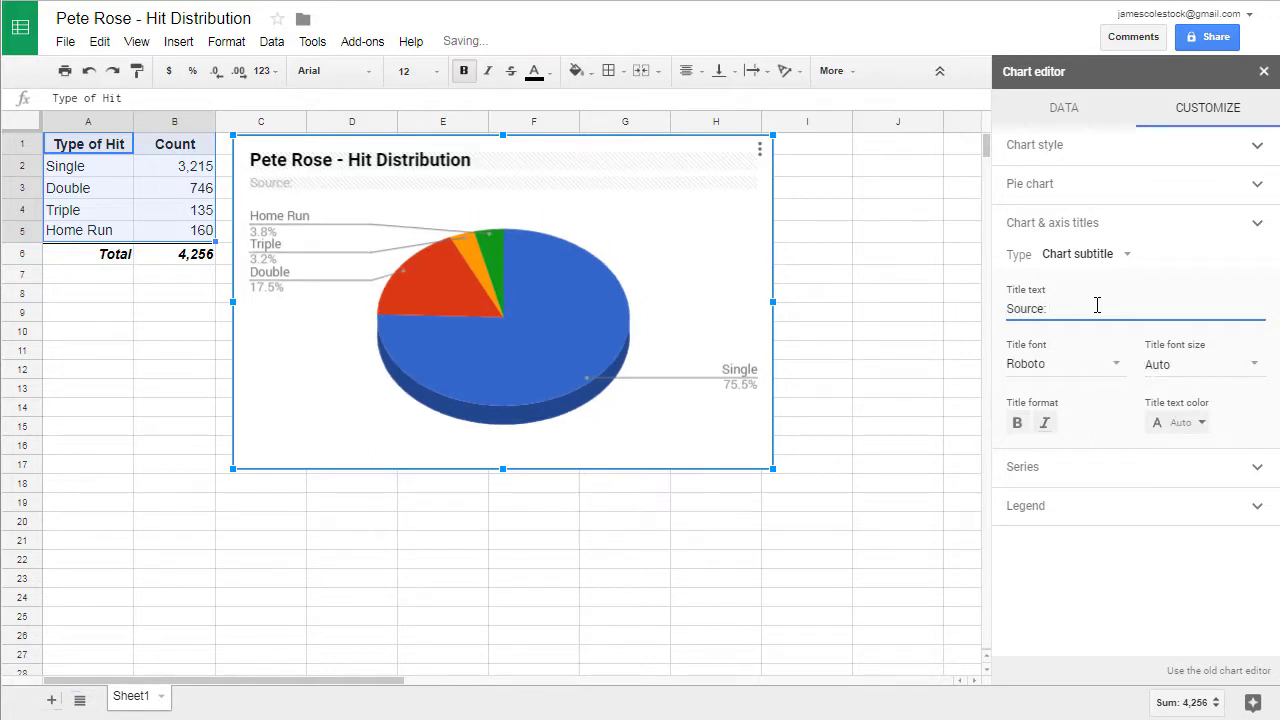
type("rce:")
type("http://m.mlb.com/player/121454/pete-rose")
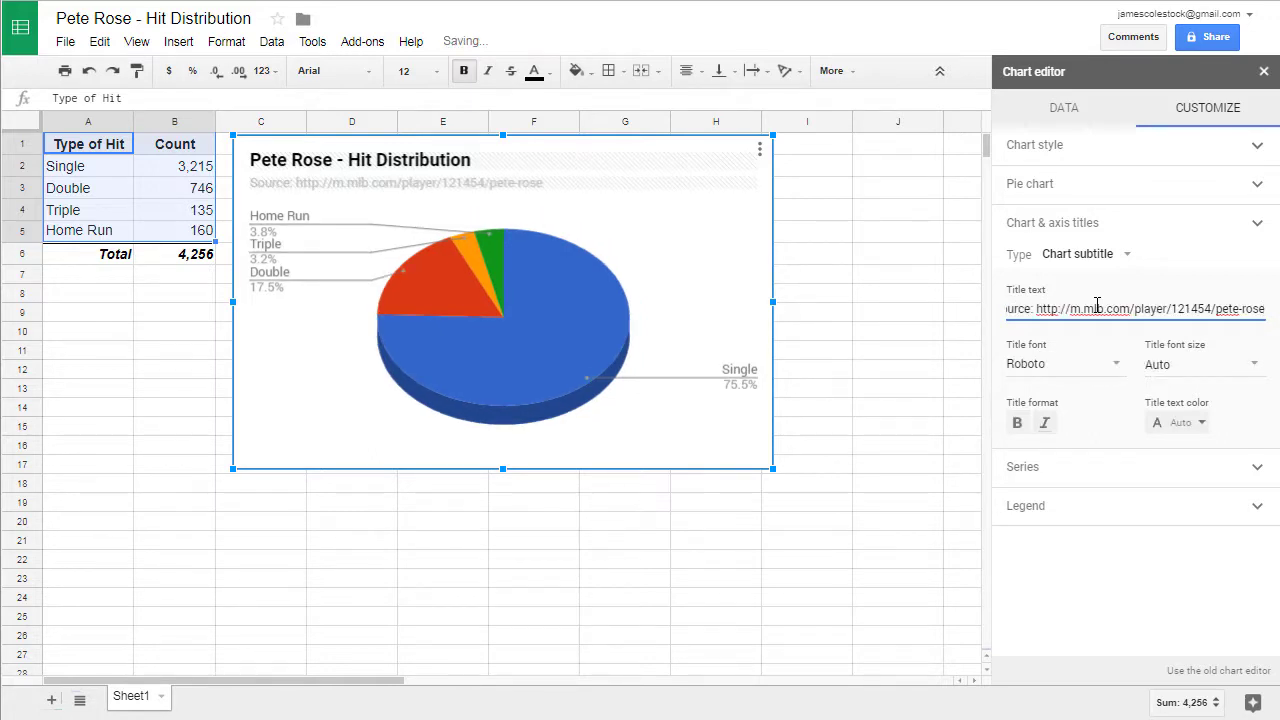
left_click(1113, 430)
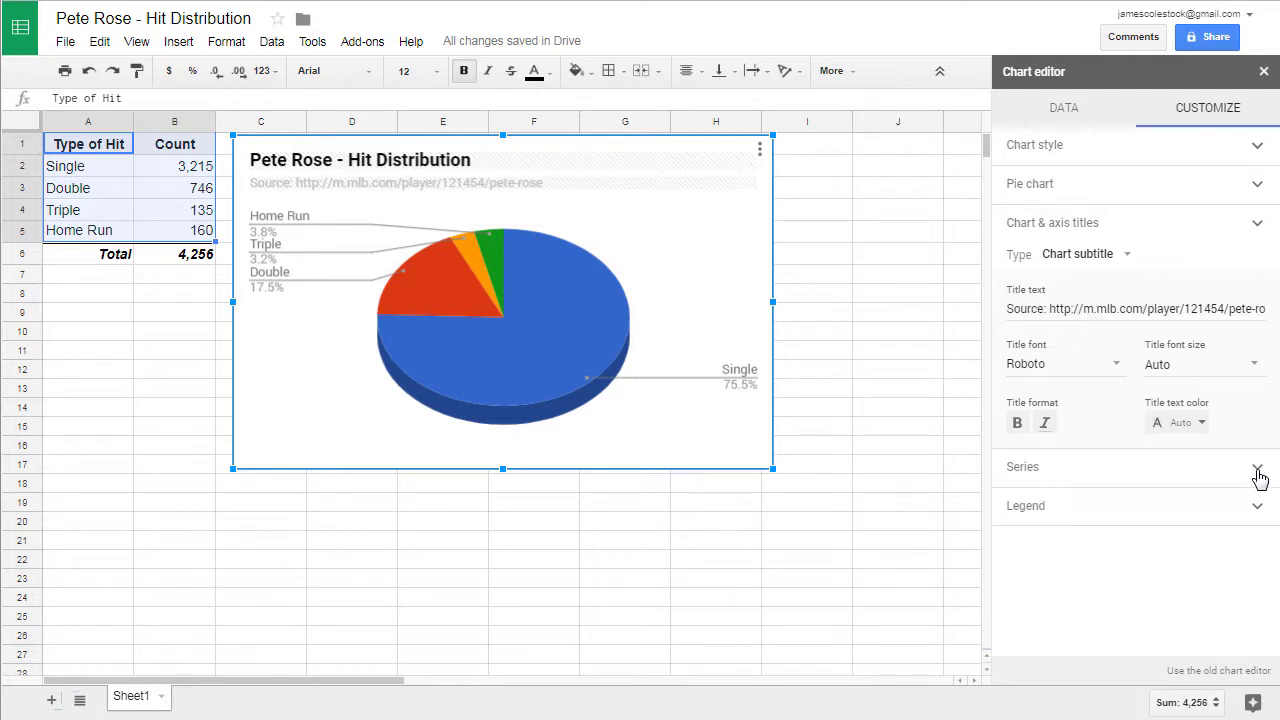
Step: Format the pie's slice value labels in bold with black text colour
left_click(1259, 512)
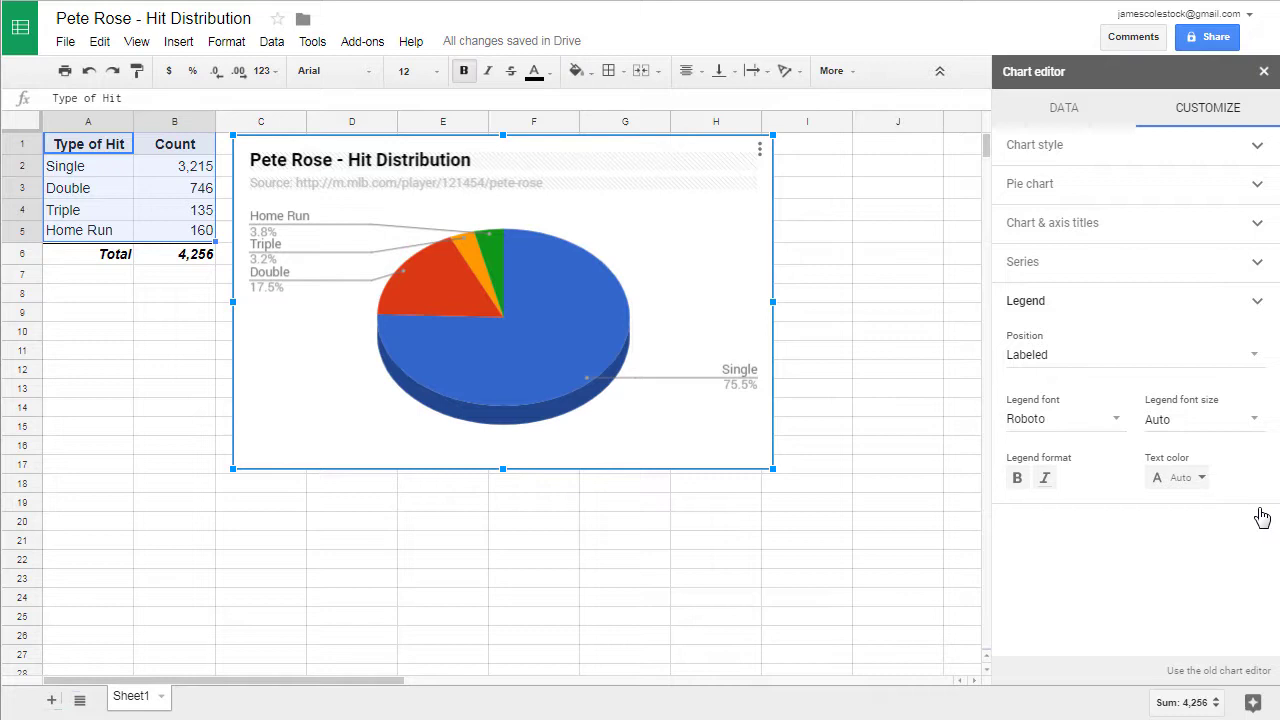
left_click(1017, 480)
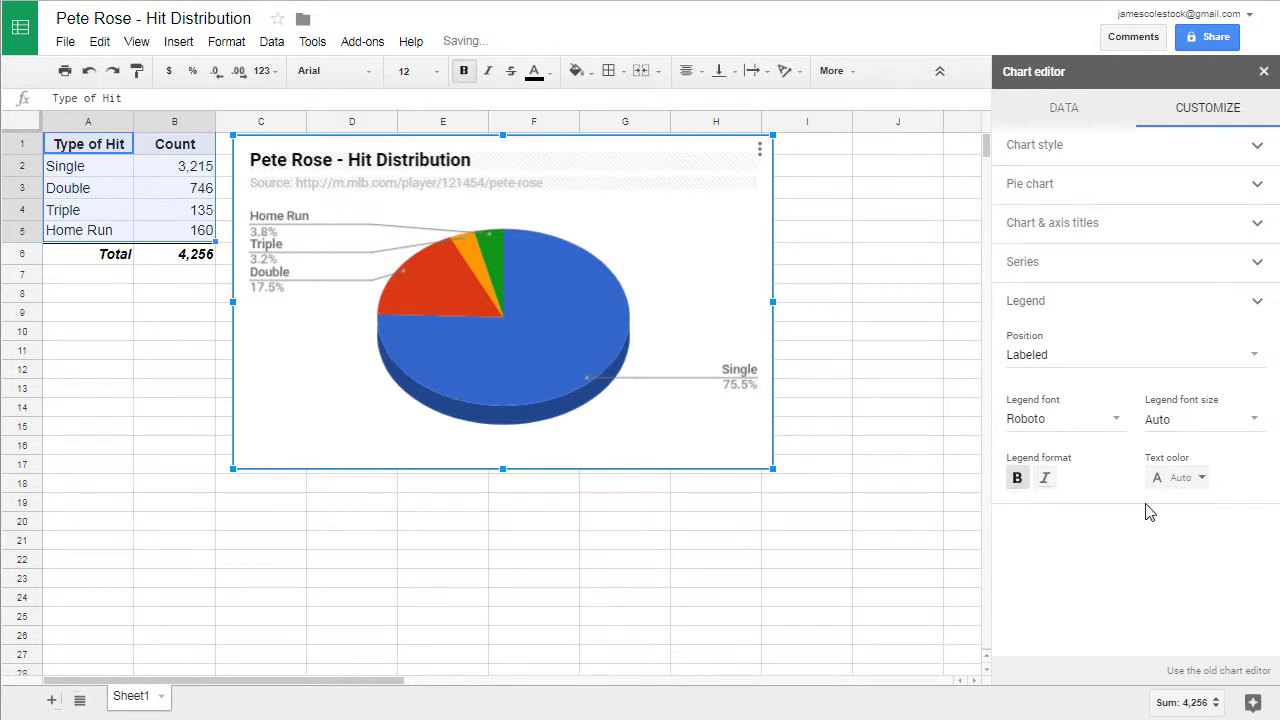
left_click(1201, 478)
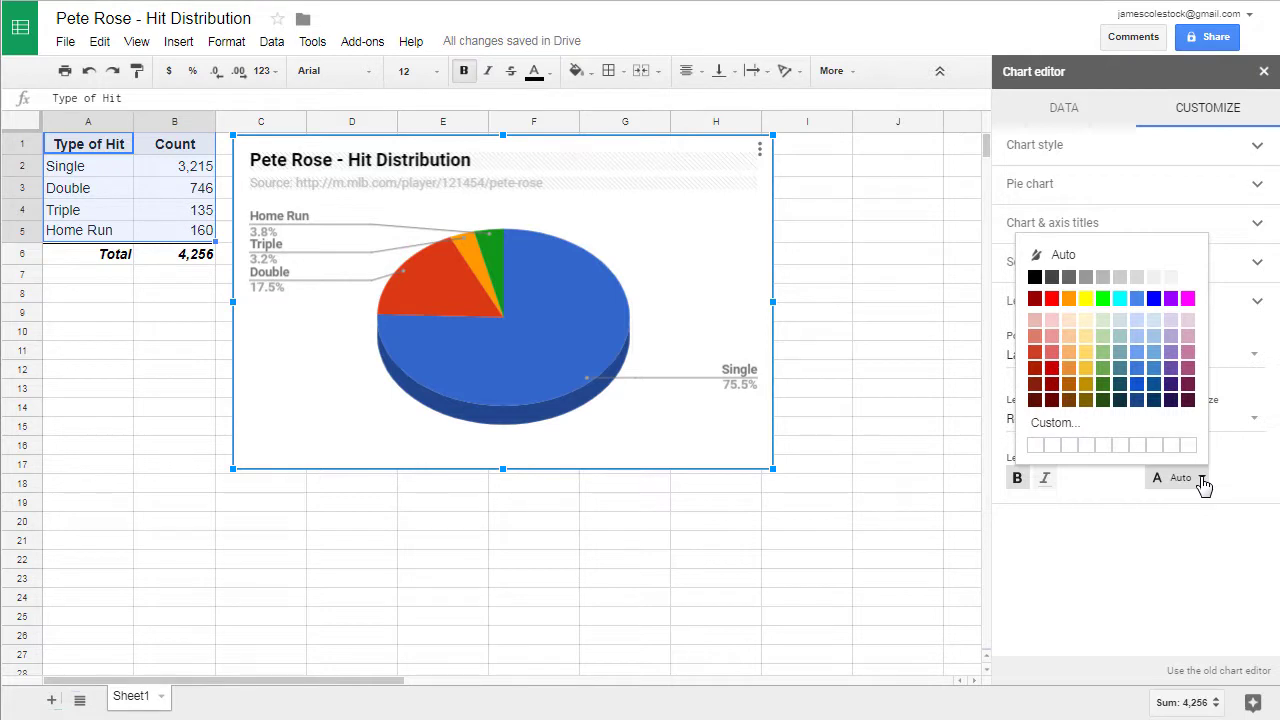
left_click(1034, 277)
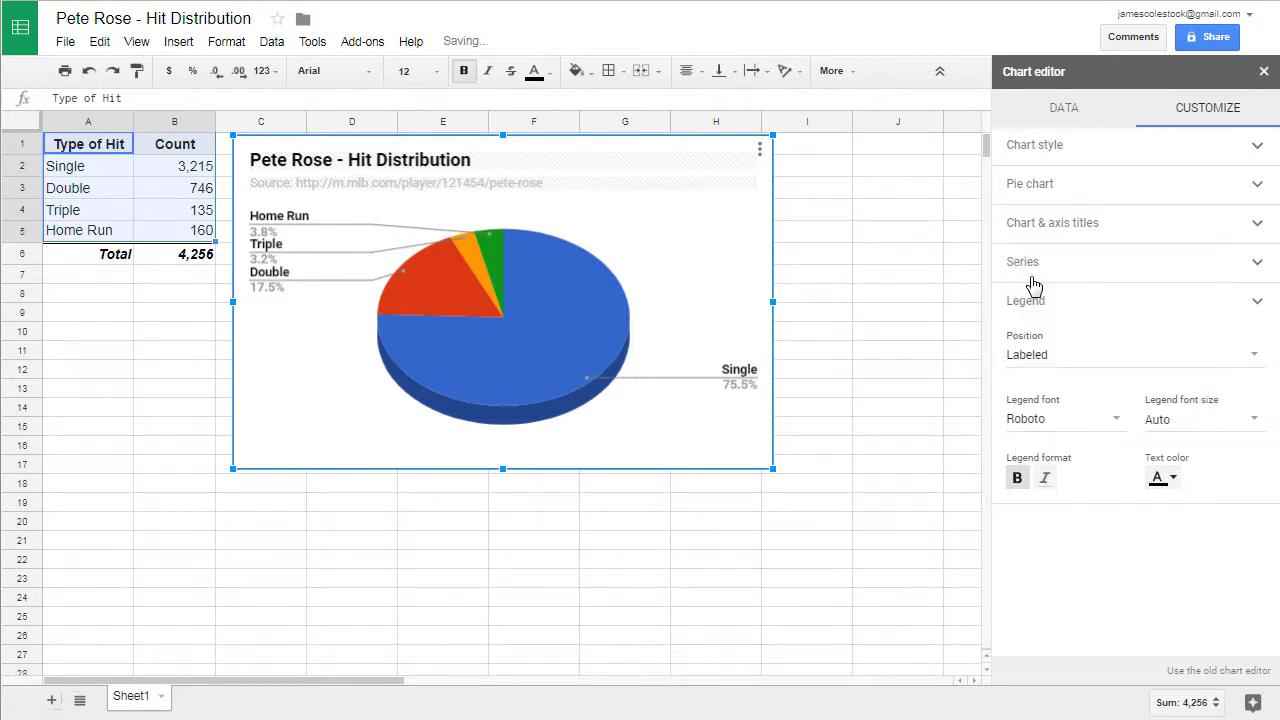
Step: Colour the Single slice light blue with custom hex #0099FF
left_click(1257, 263)
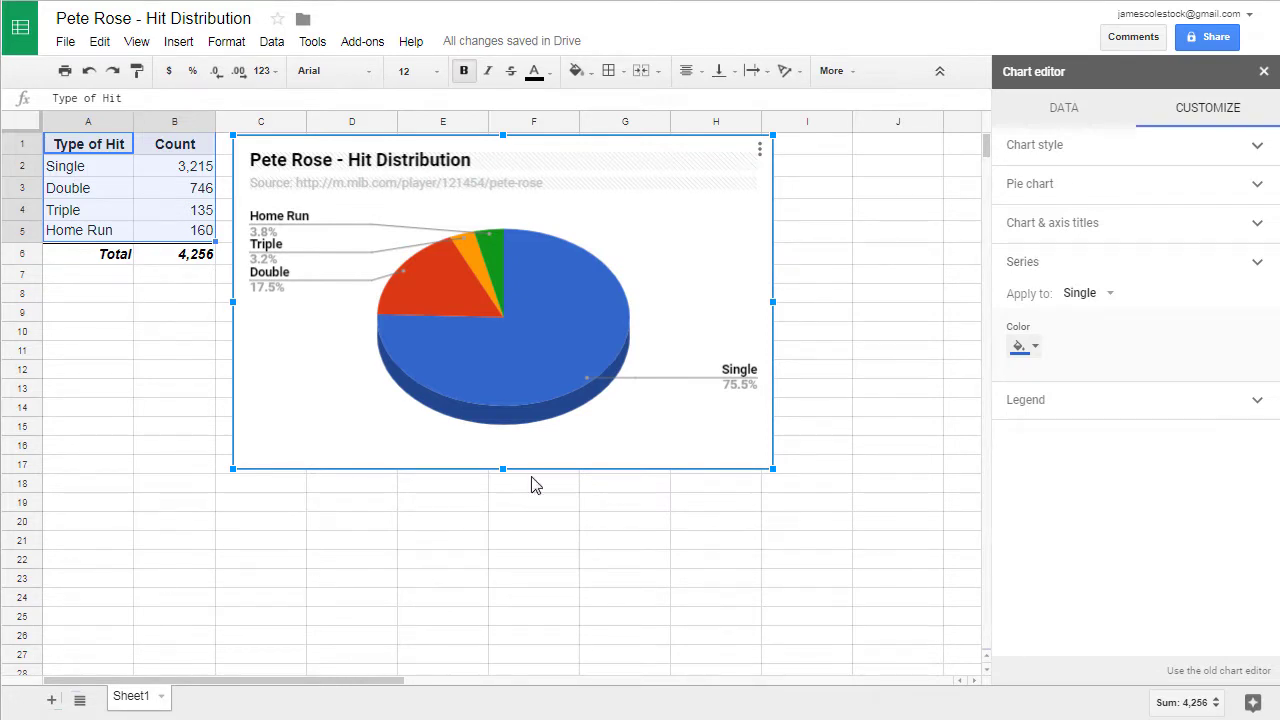
left_click(586, 274)
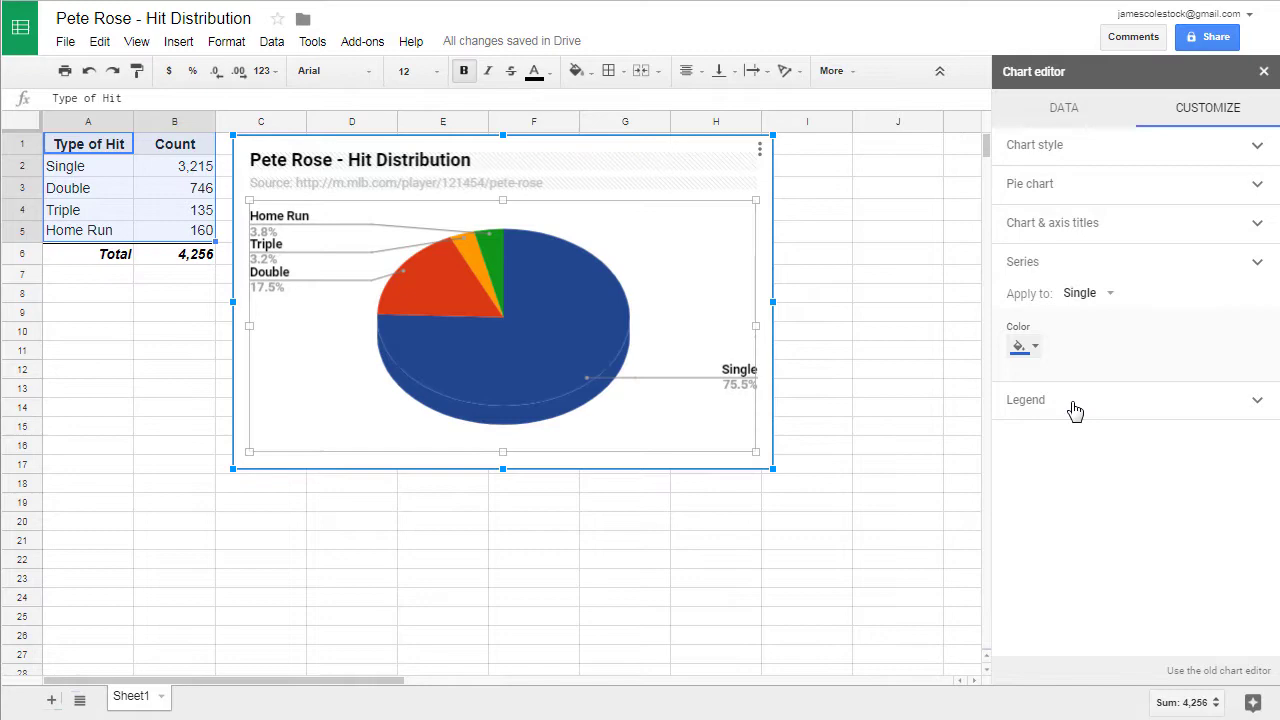
left_click(1022, 346)
left_click(1078, 549)
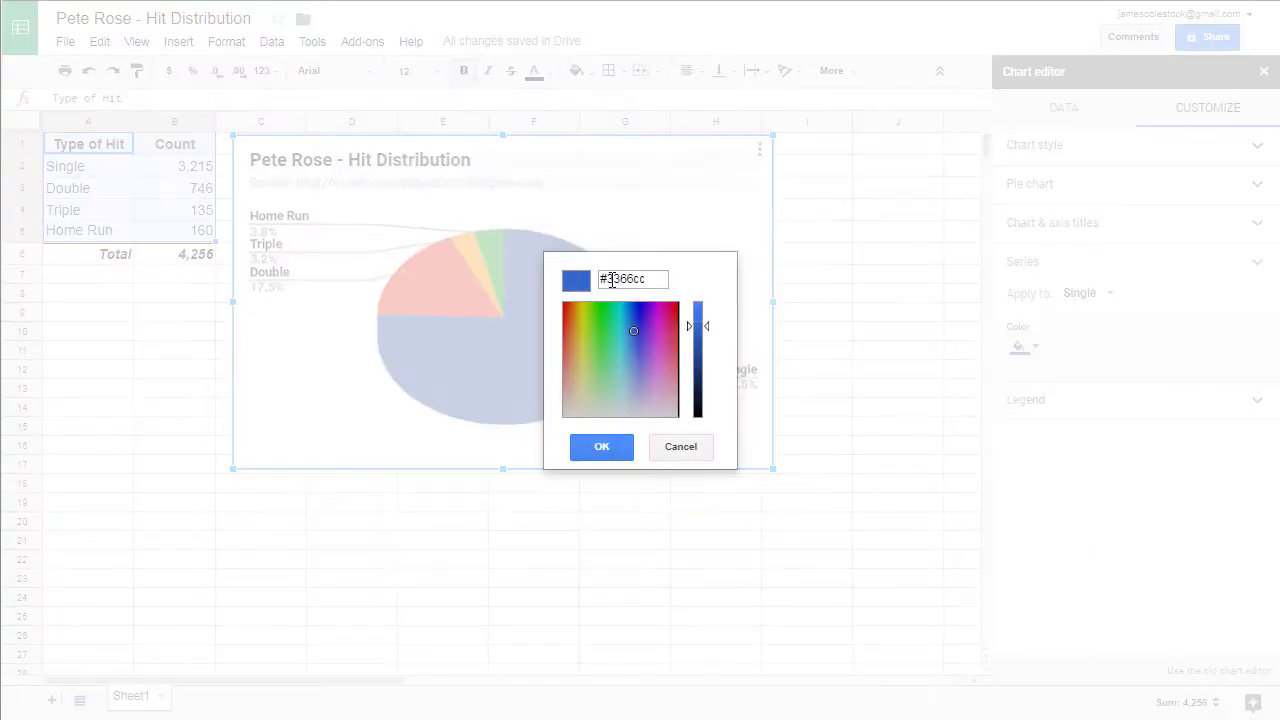
triple_click(611, 280)
type("#0099FF")
left_click(618, 449)
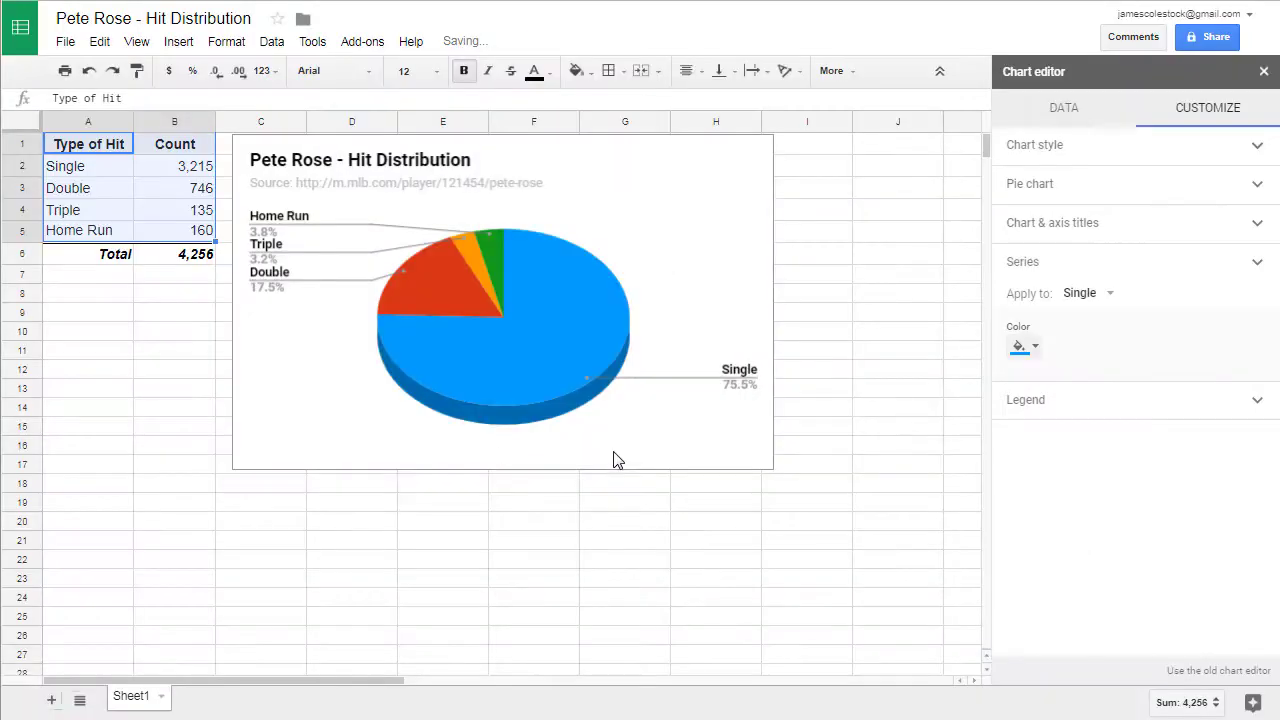
Step: Give the Double slice a custom green colour
left_click(434, 285)
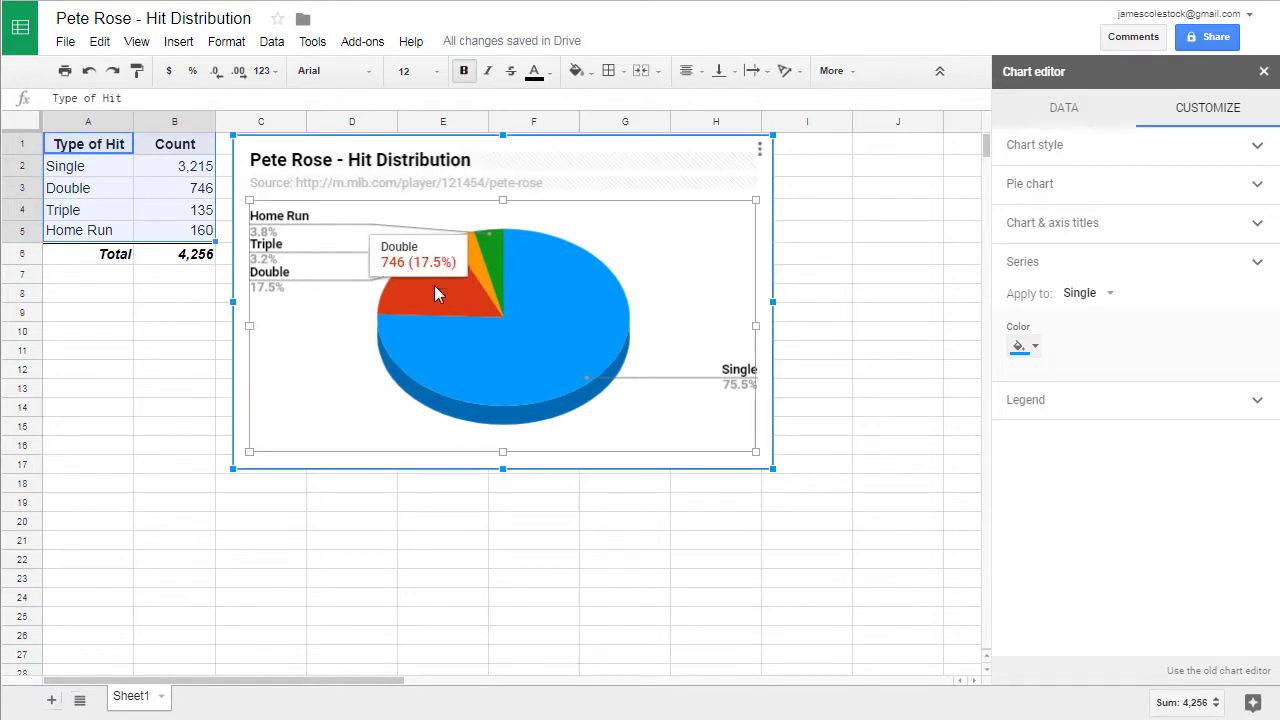
left_click(434, 285)
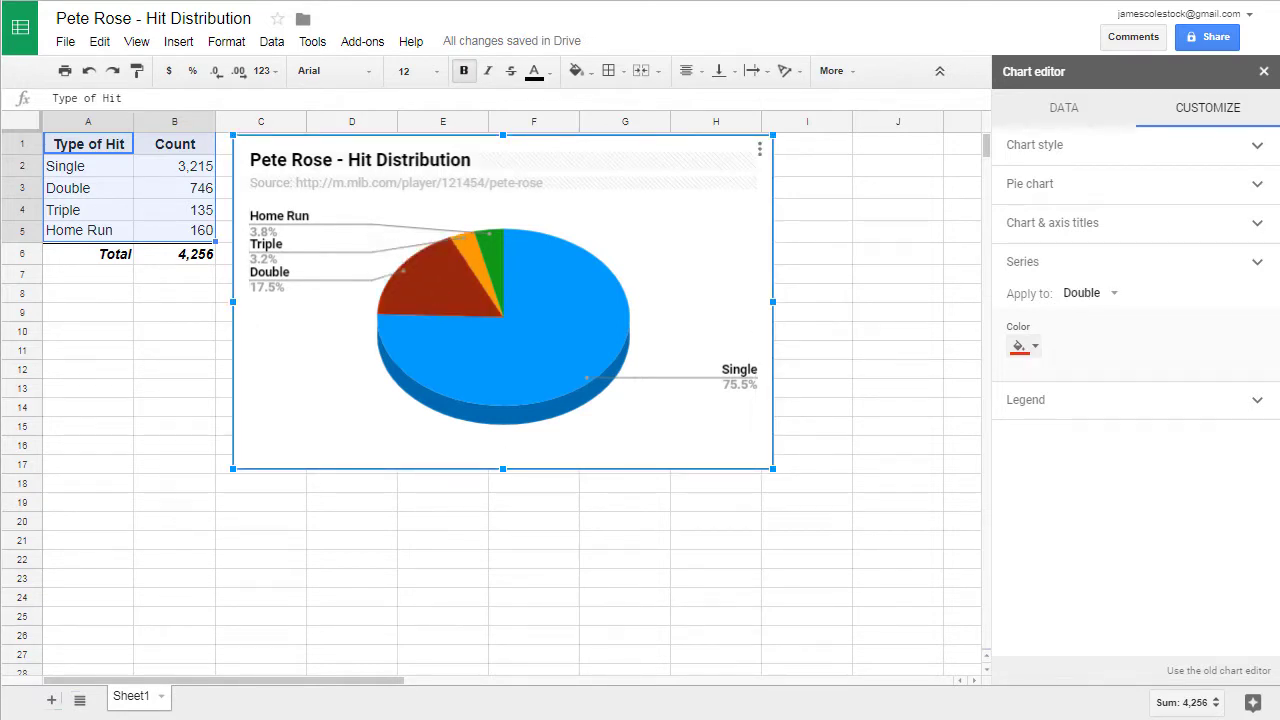
left_click(1038, 347)
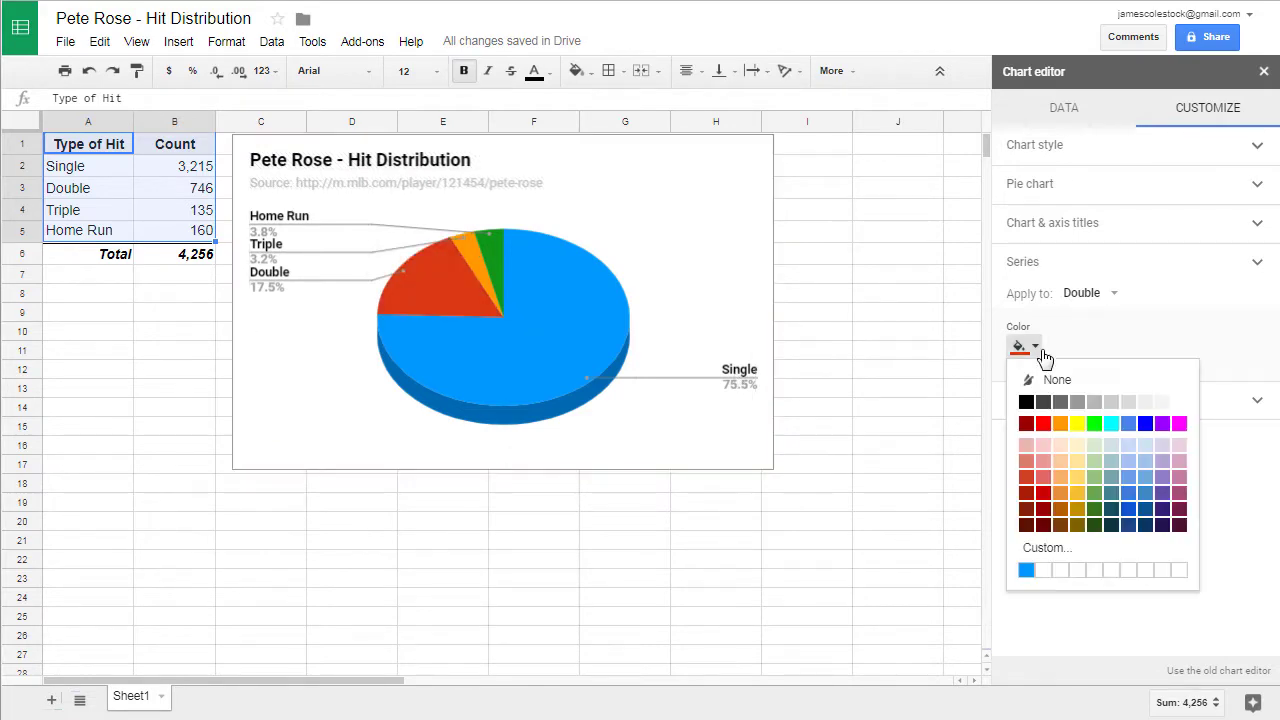
left_click(1060, 549)
left_click_drag(644, 284, 624, 278)
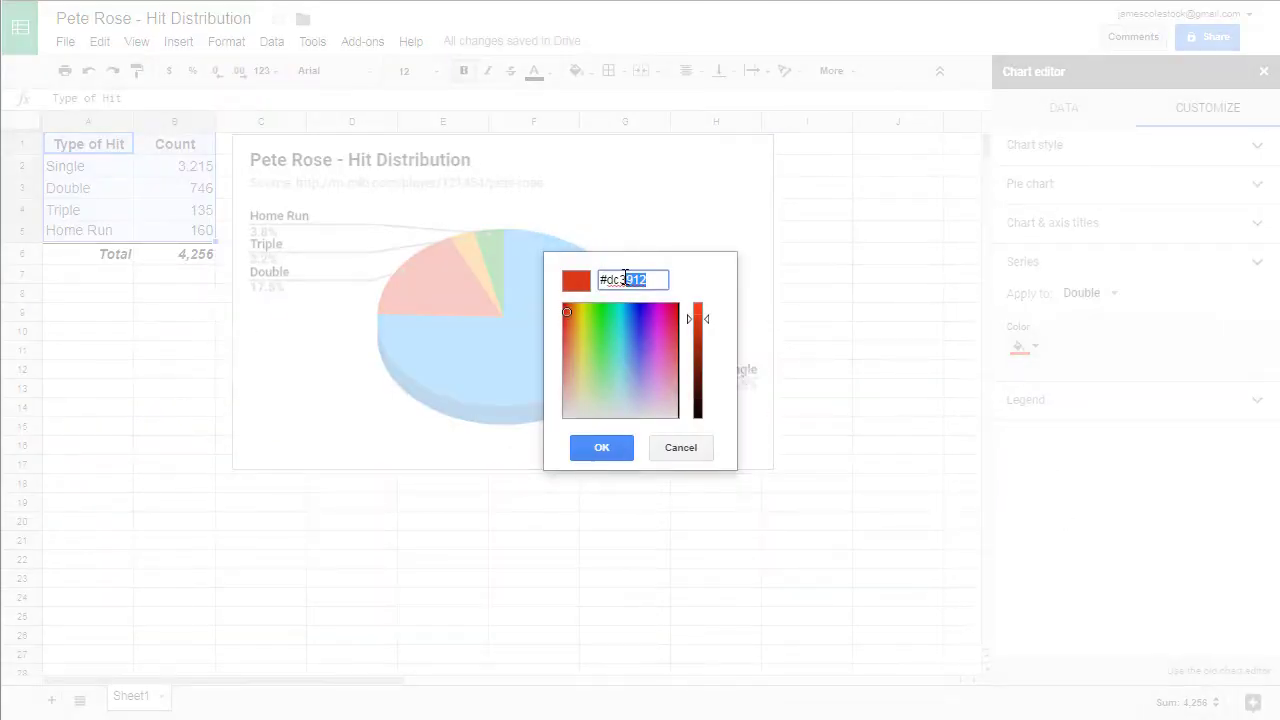
type("00C058")
left_click(612, 448)
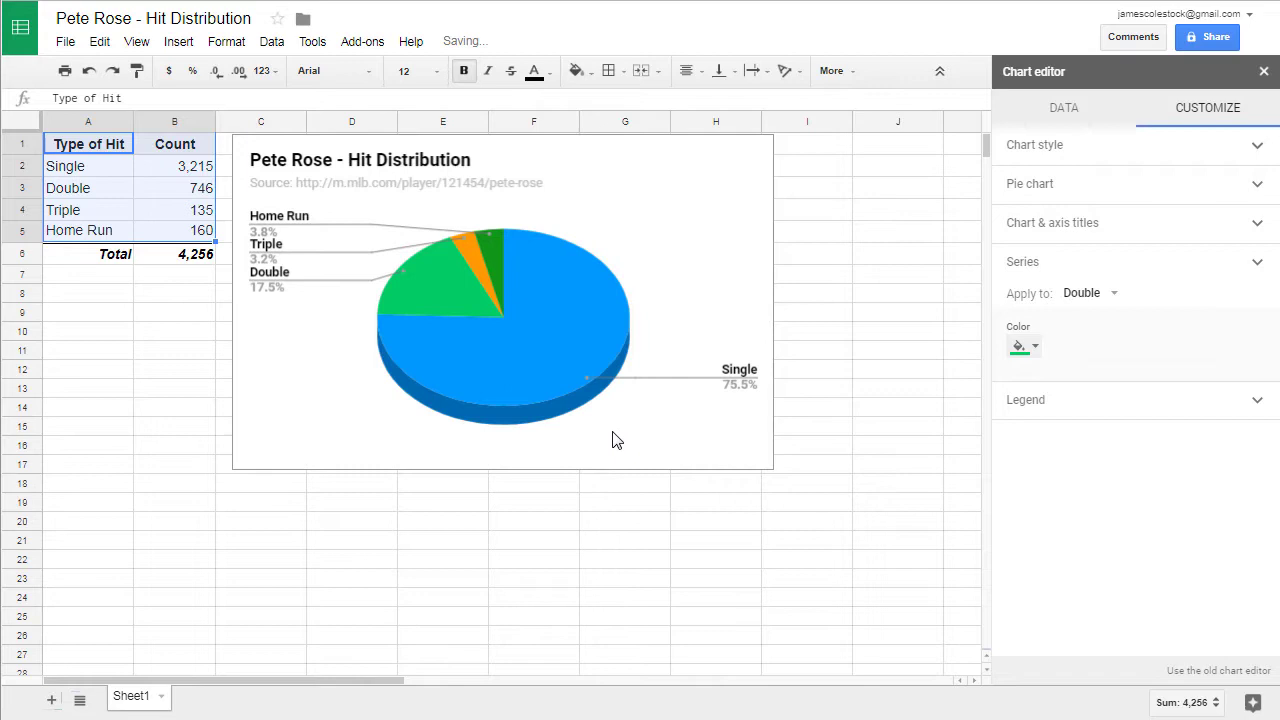
Step: Give the Triple slice a custom yellow colour
left_click(473, 252)
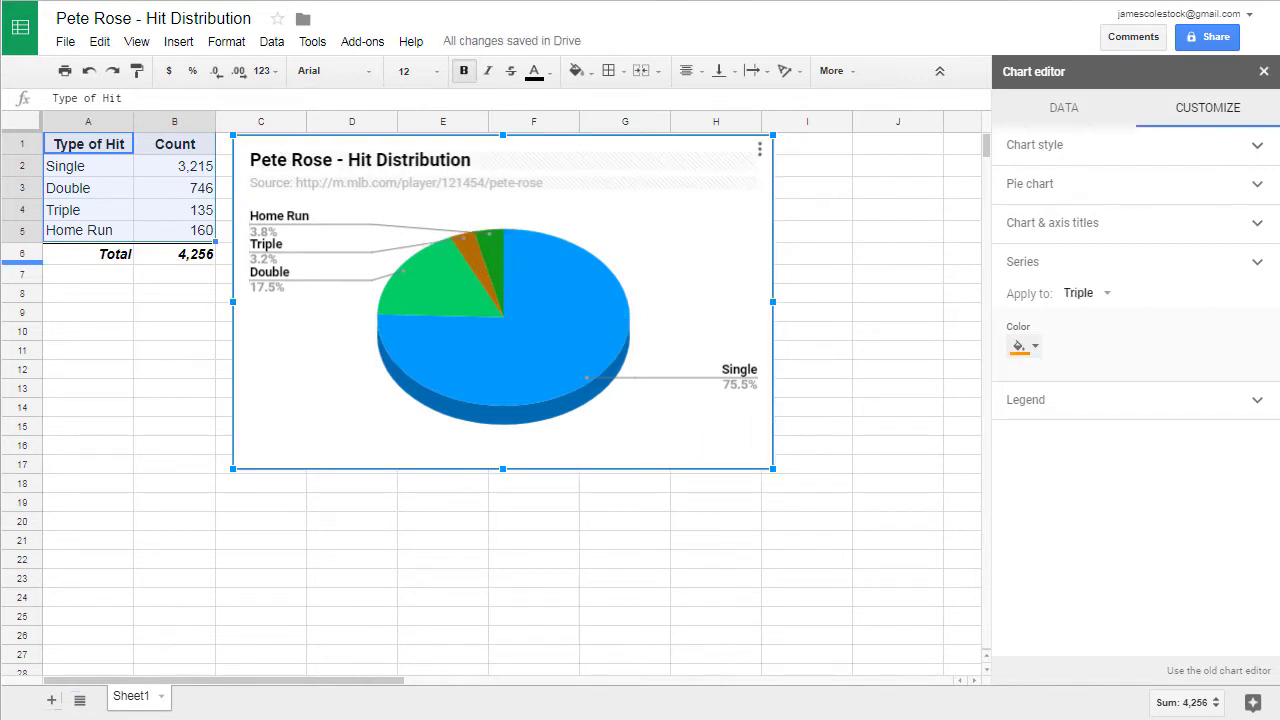
left_click(1030, 346)
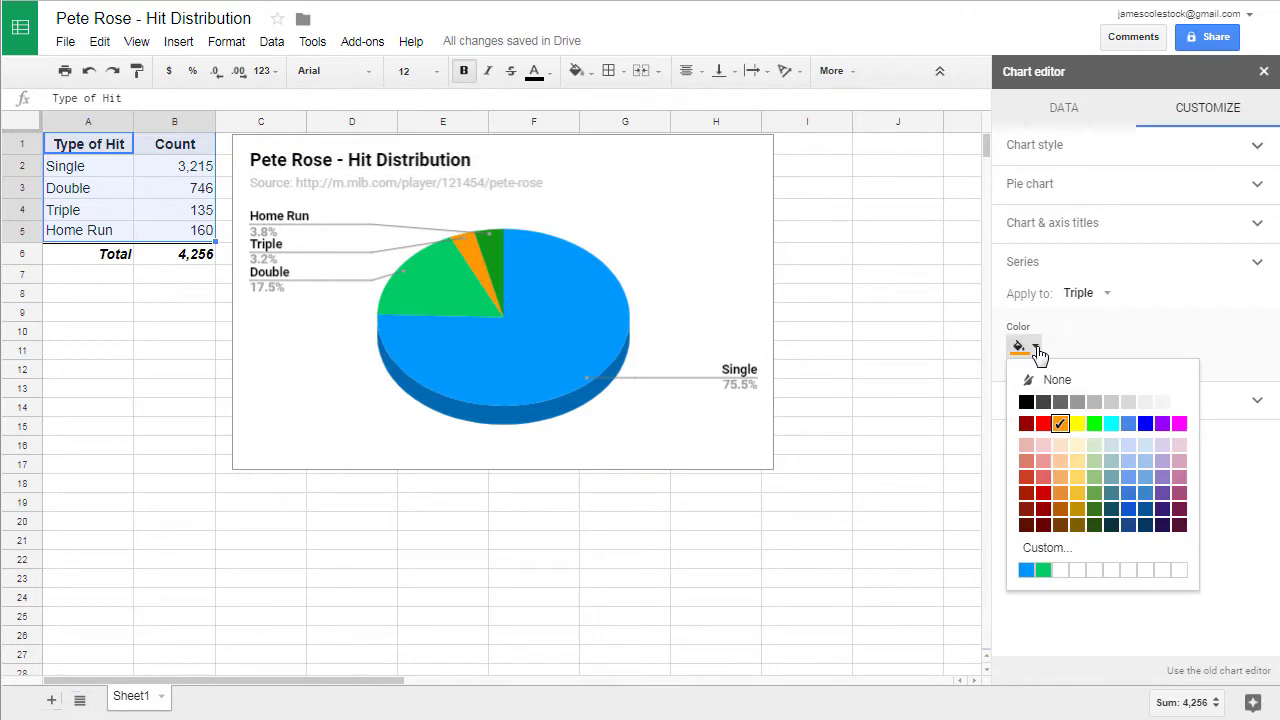
left_click(1046, 549)
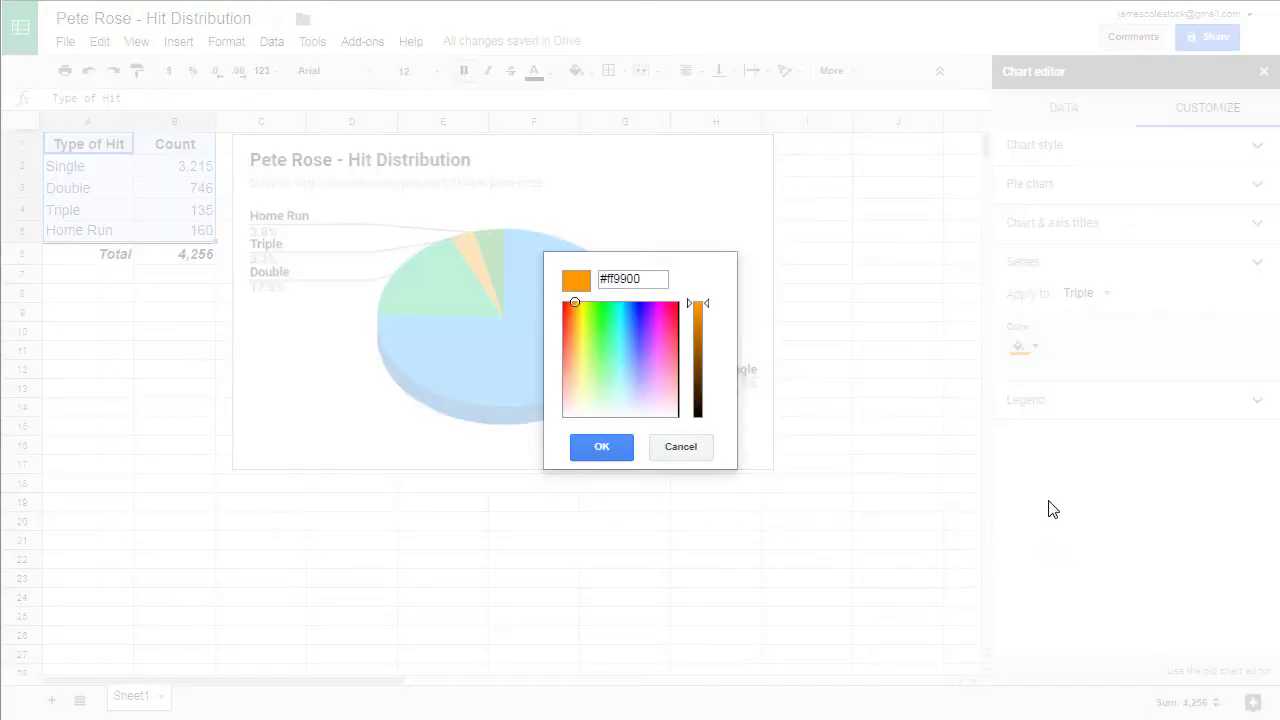
double_click(608, 278)
type("f2d600")
left_click(617, 447)
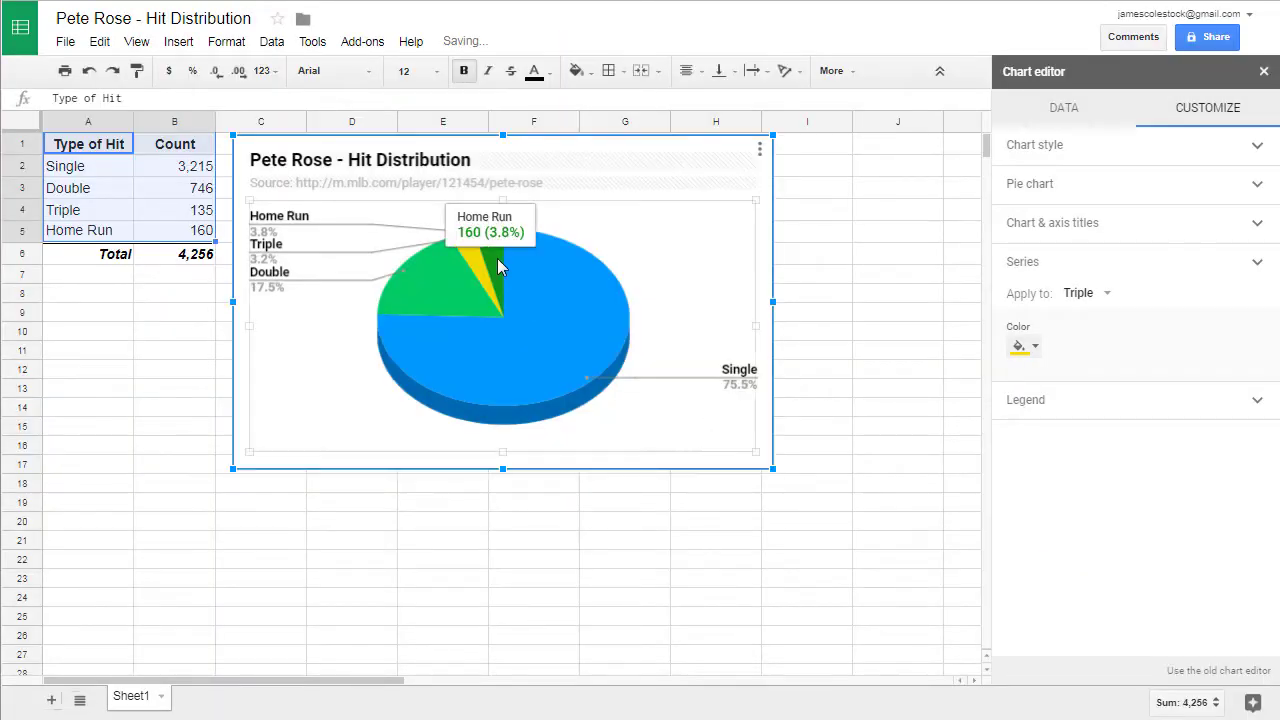
Step: Colour the Home Run slice orange with custom hex #FF9900
left_click(497, 258)
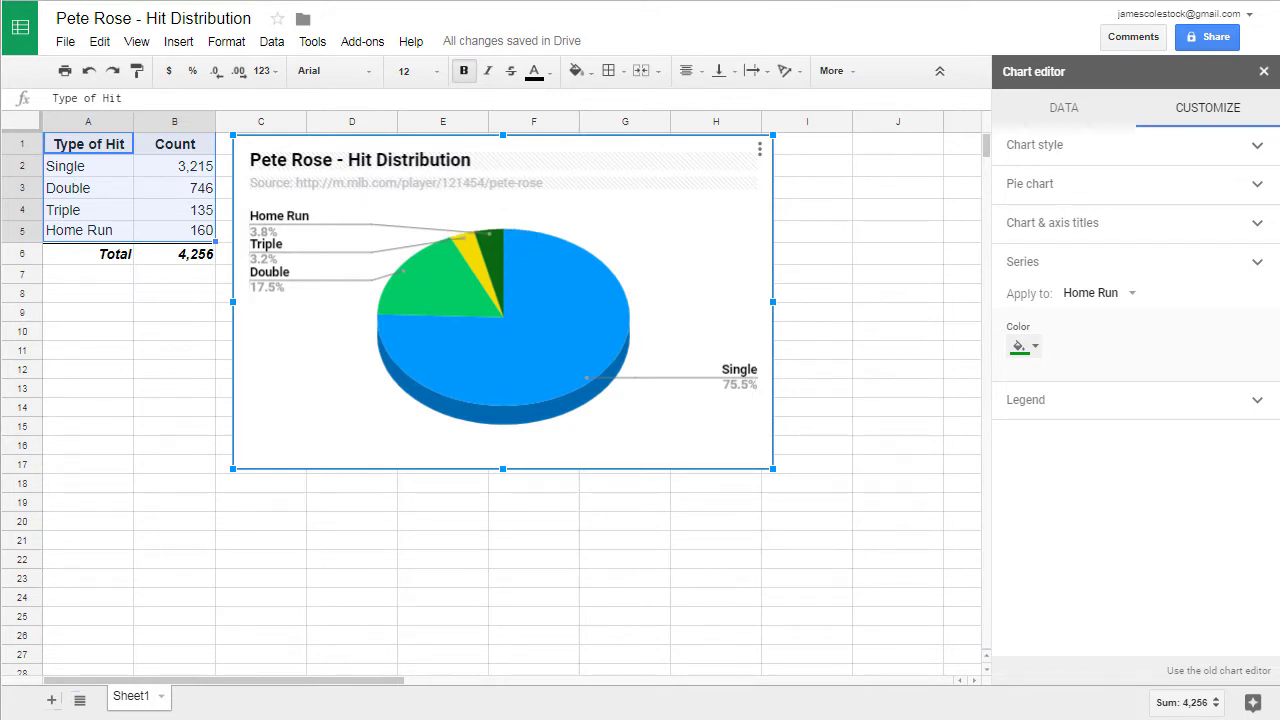
left_click(1035, 347)
left_click(1045, 543)
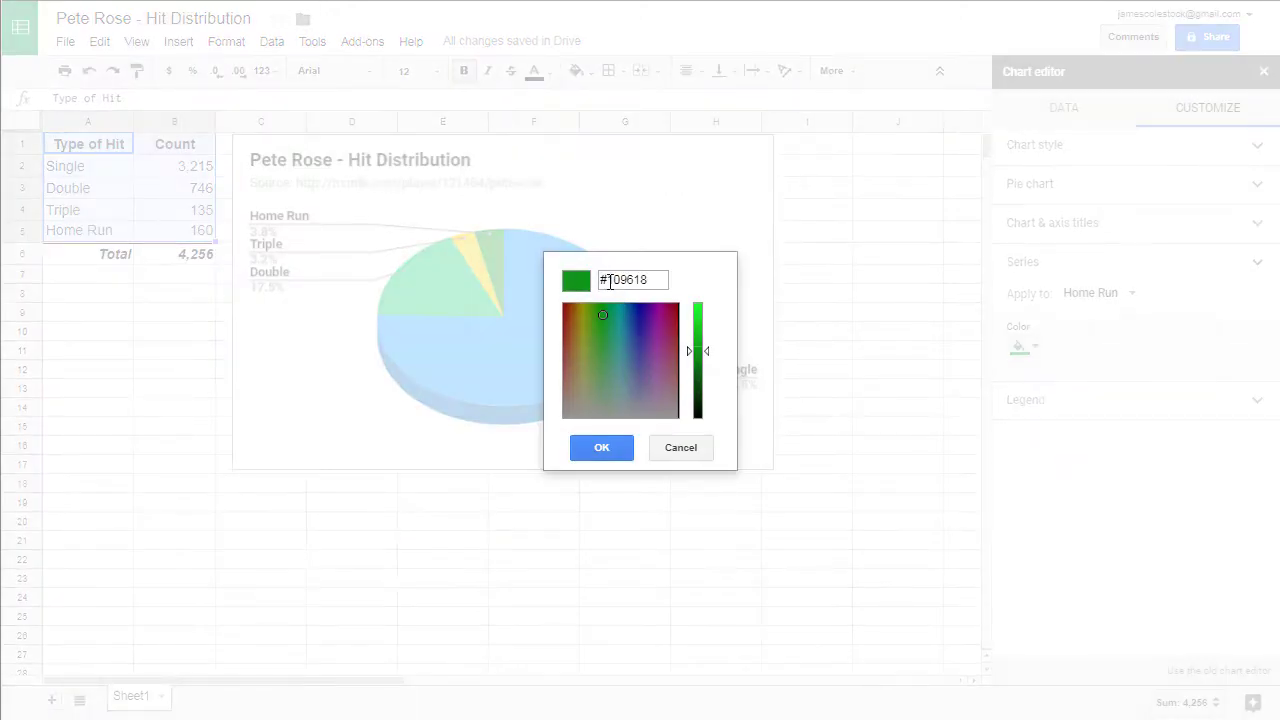
double_click(609, 279)
type("#FF9900")
left_click(614, 447)
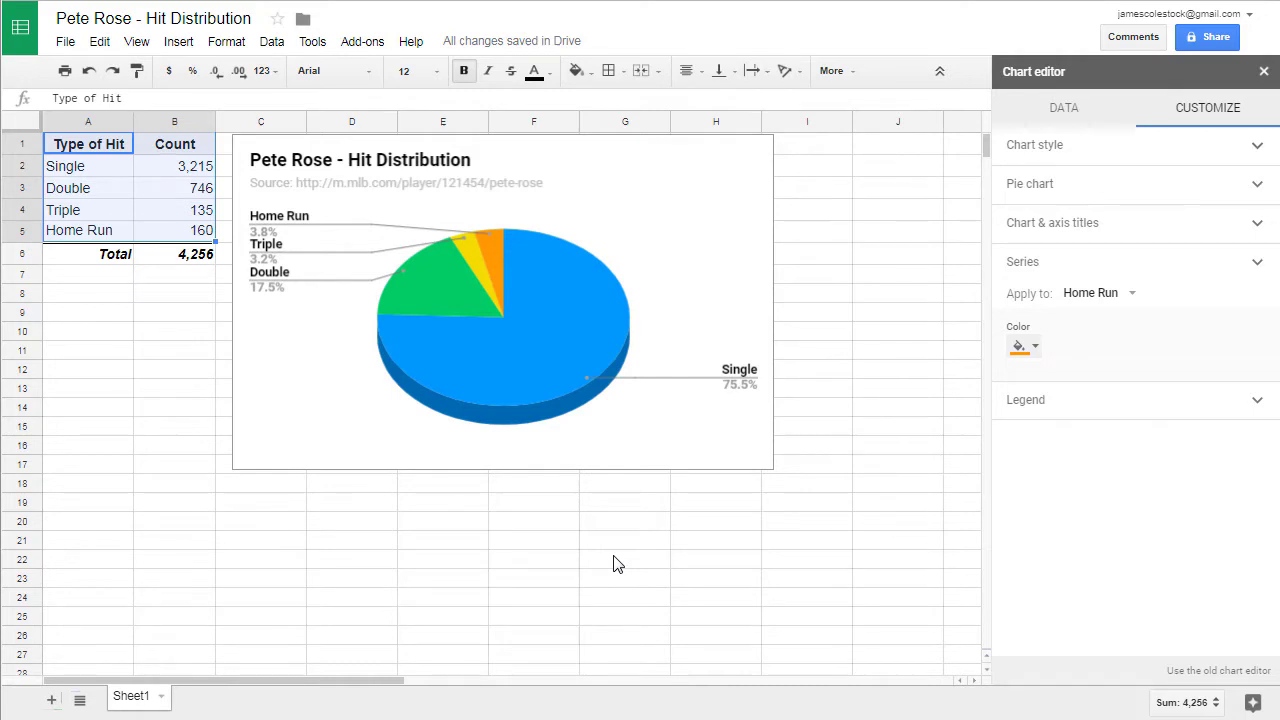
Step: Label each pie slice with its value in white text
left_click(335, 156)
left_click(1180, 110)
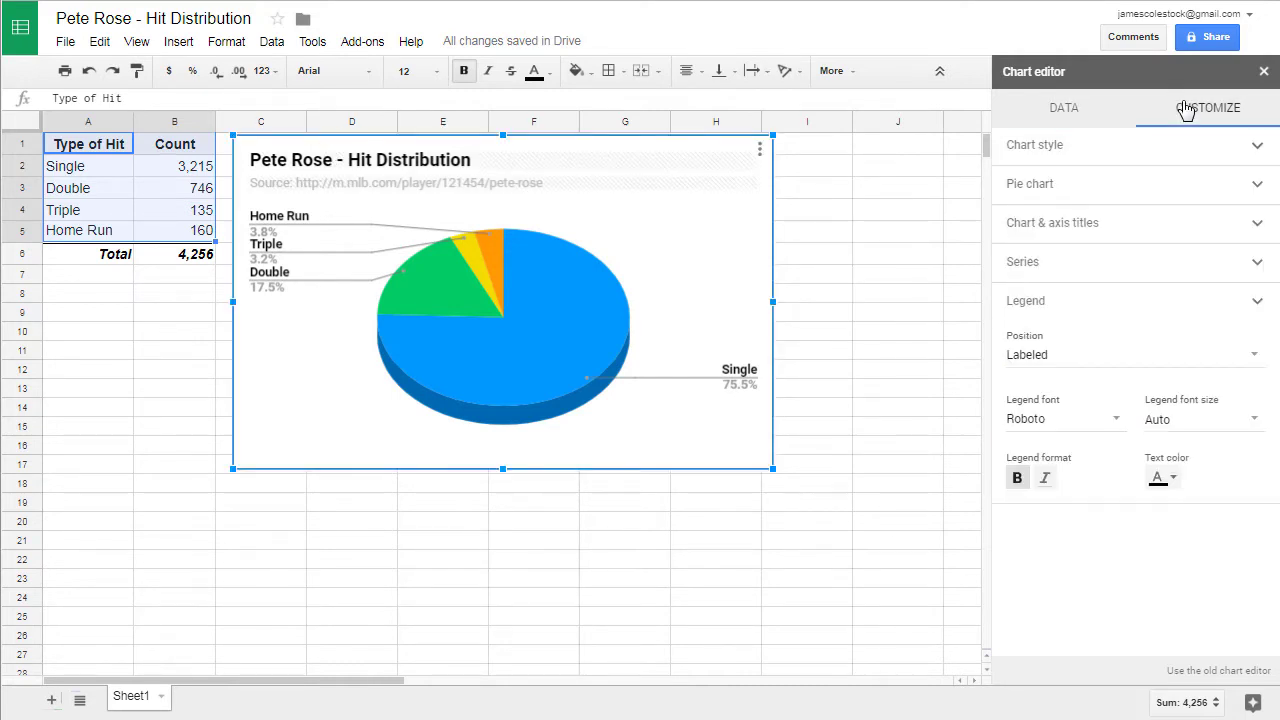
left_click(1259, 182)
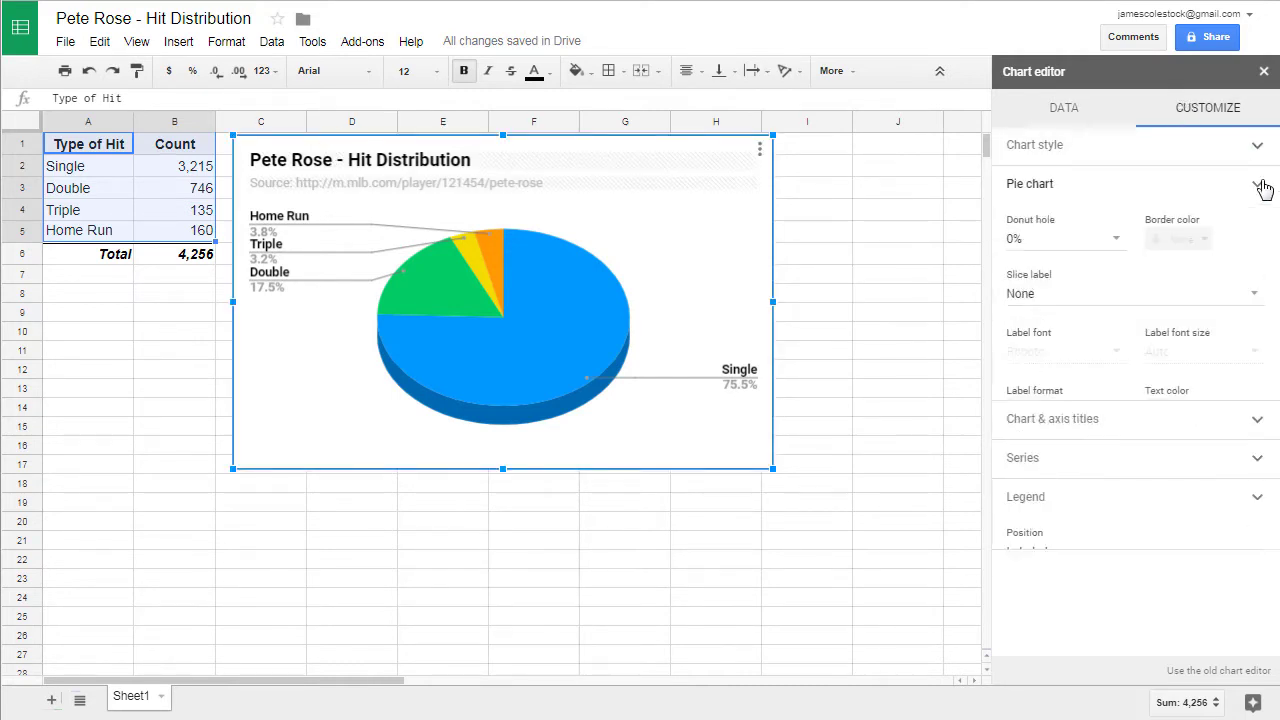
left_click(1084, 310)
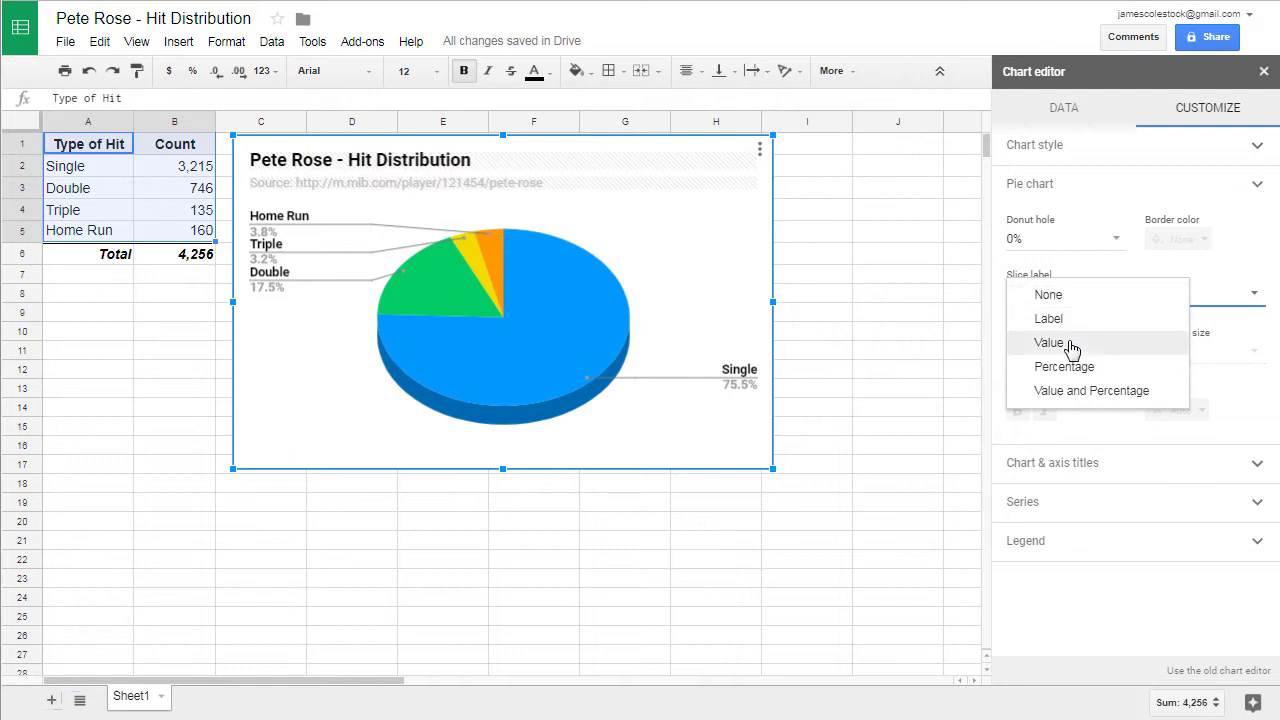
left_click(1071, 347)
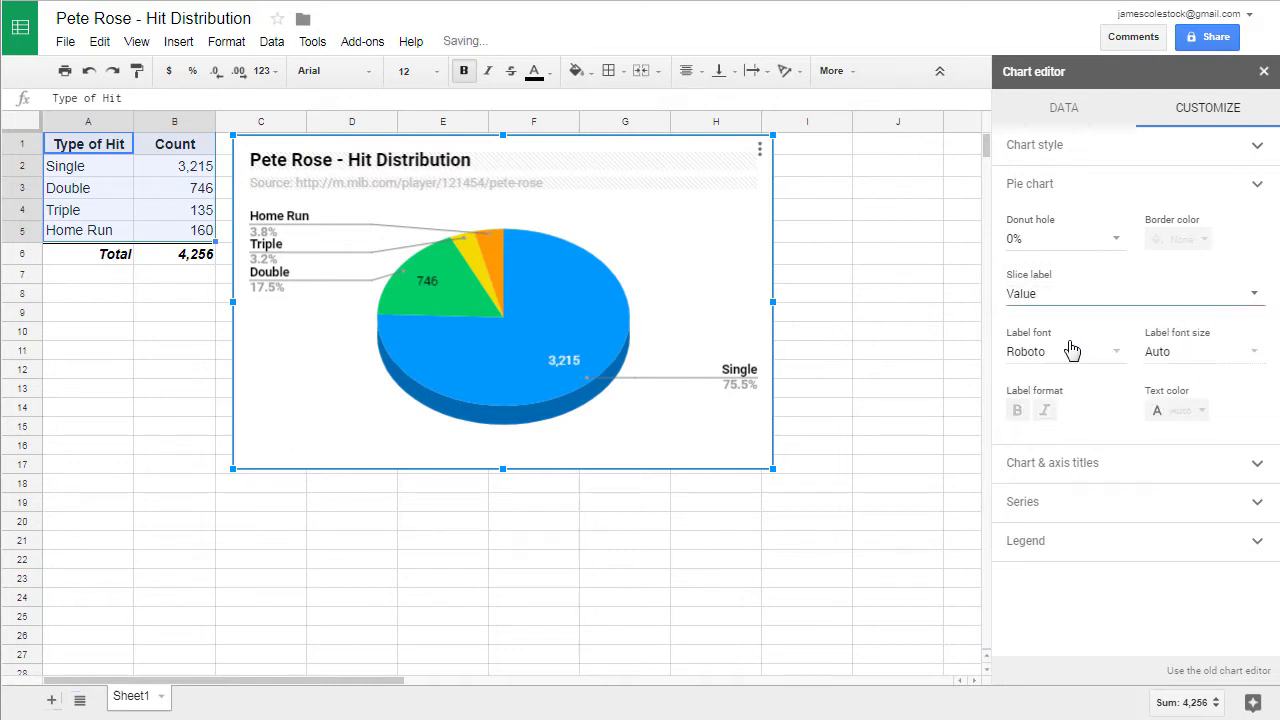
left_click(1198, 410)
left_click(1188, 467)
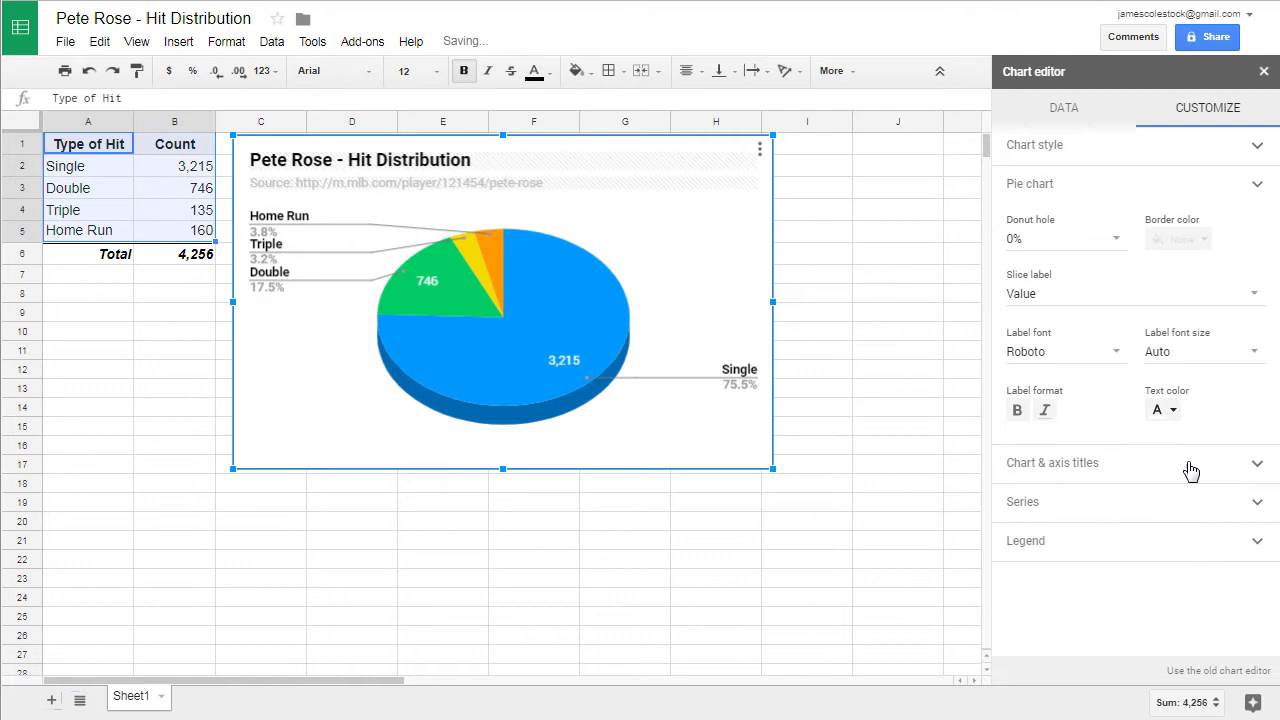
Step: Enlarge the chart down to about row 21 and deselect it
left_click(872, 555)
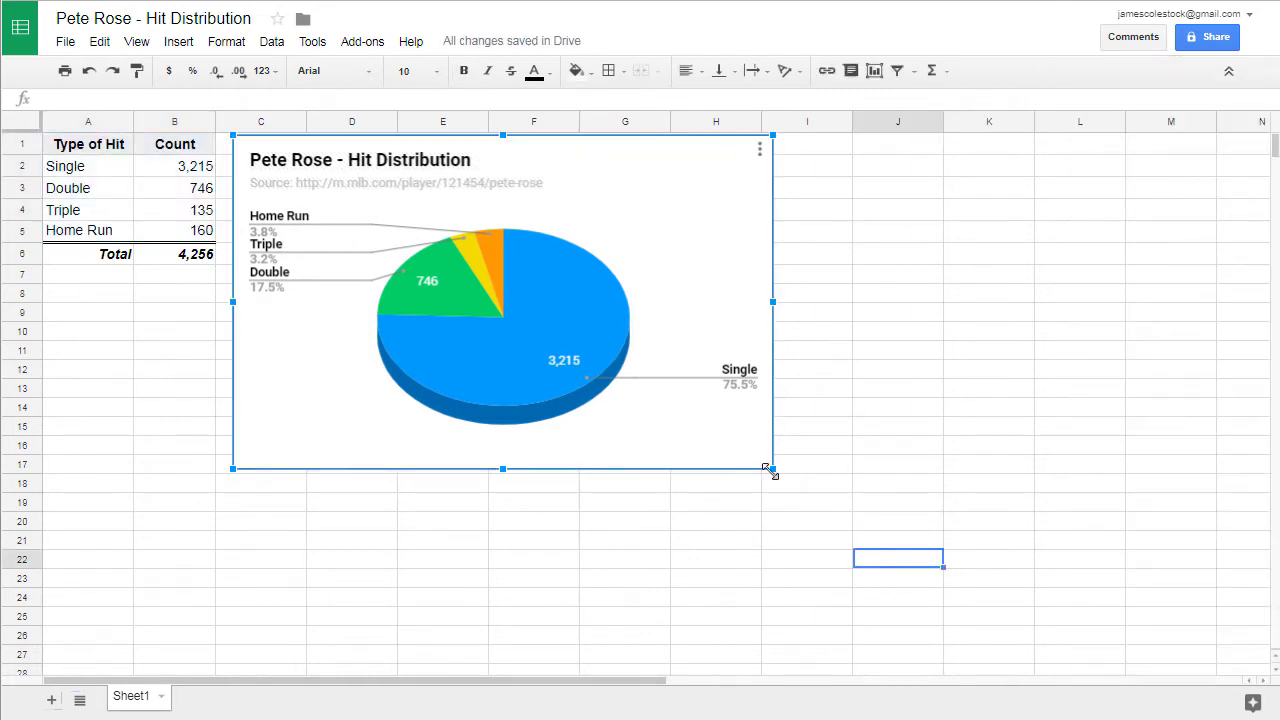
left_click_drag(771, 468, 886, 544)
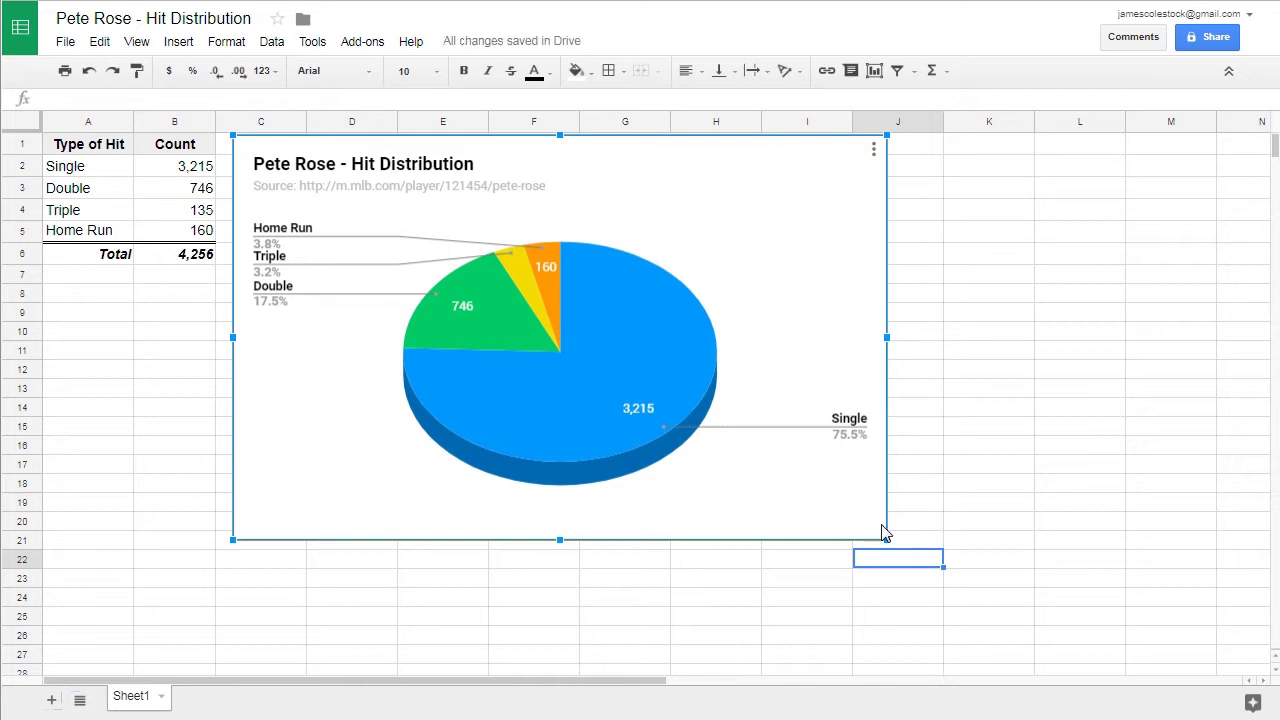
left_click(931, 358)
left_click(993, 330)
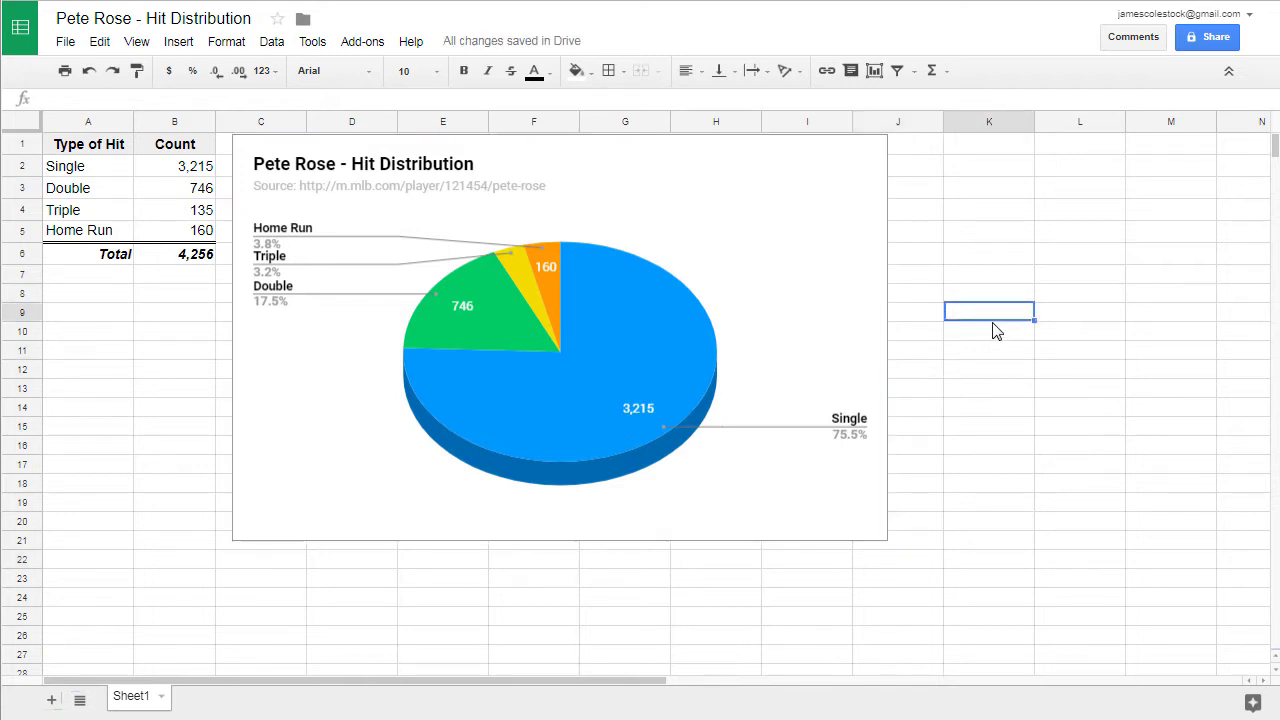
Step: Create a view-only shareable link for the spreadsheet and copy it to the clipboard
left_click(112, 457)
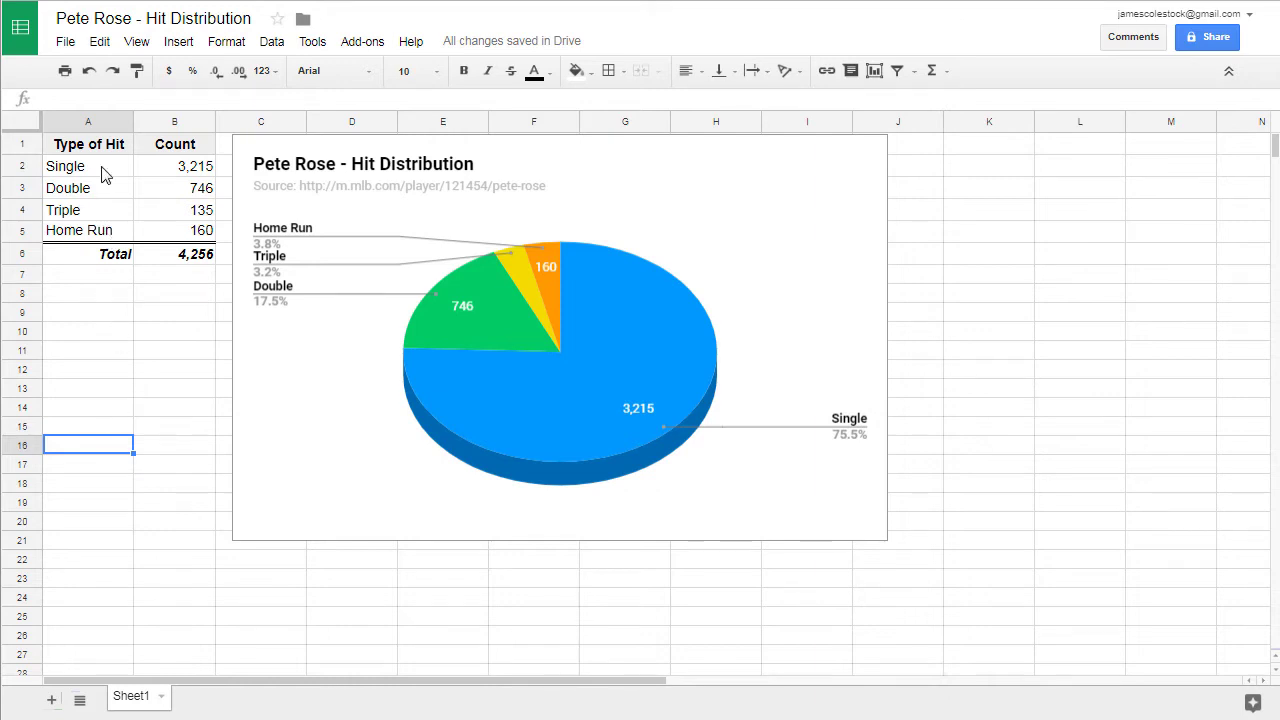
left_click(65, 42)
left_click(76, 69)
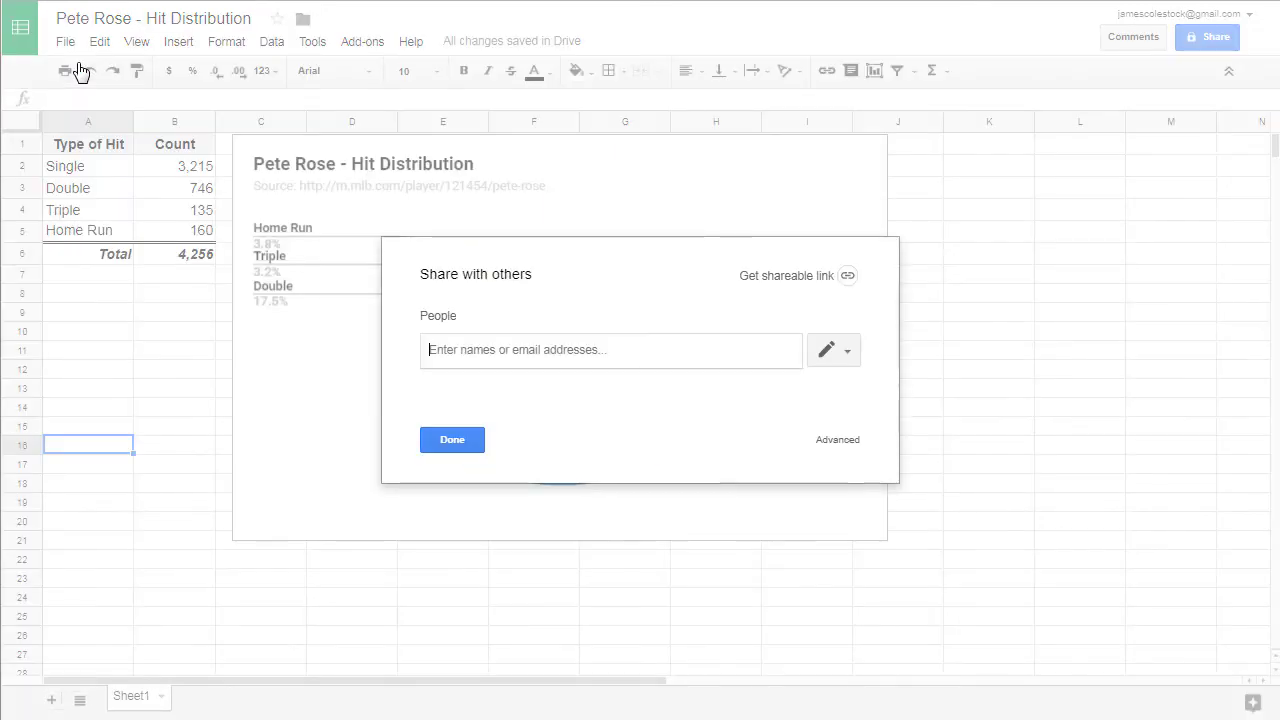
left_click(847, 276)
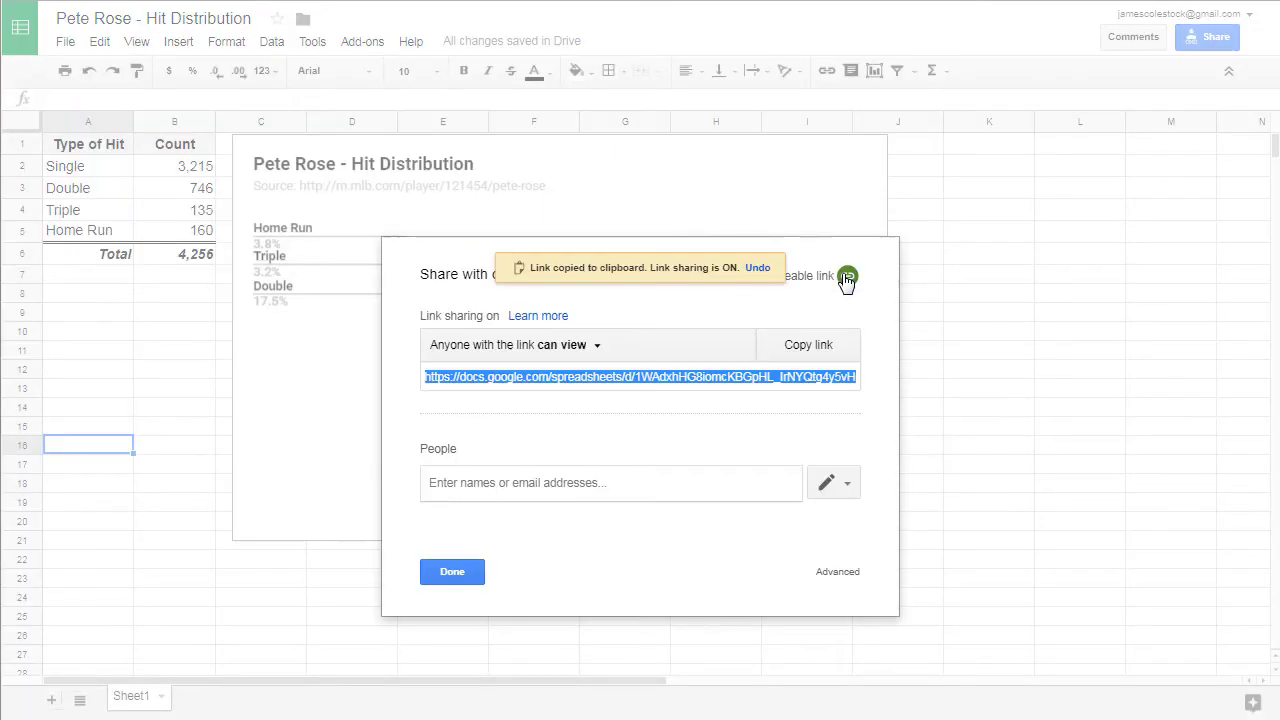
left_click(586, 350)
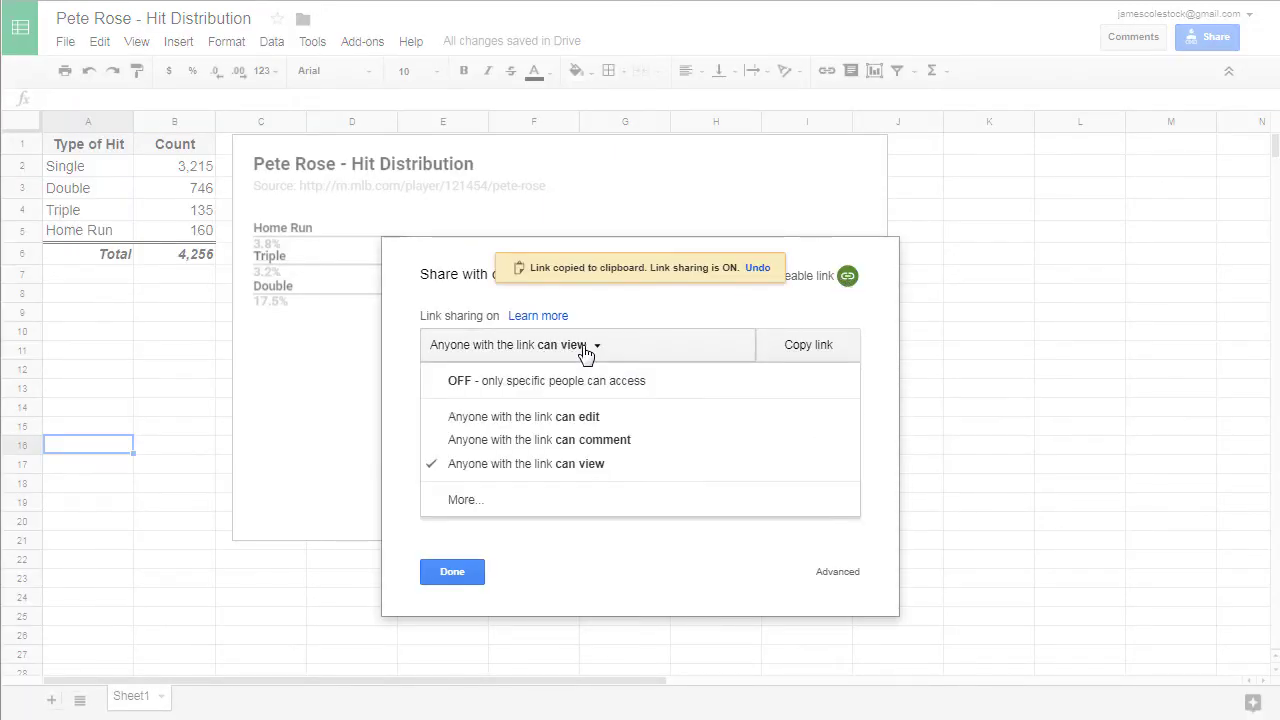
left_click(533, 468)
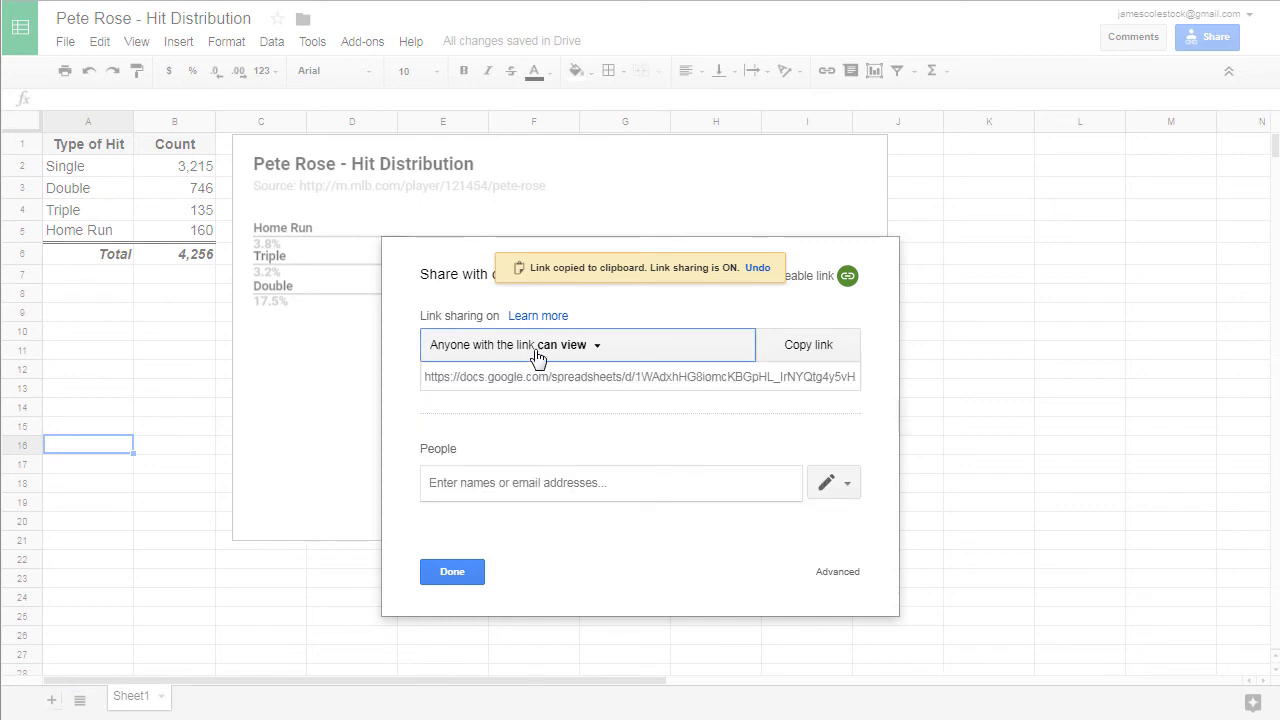
left_click(798, 350)
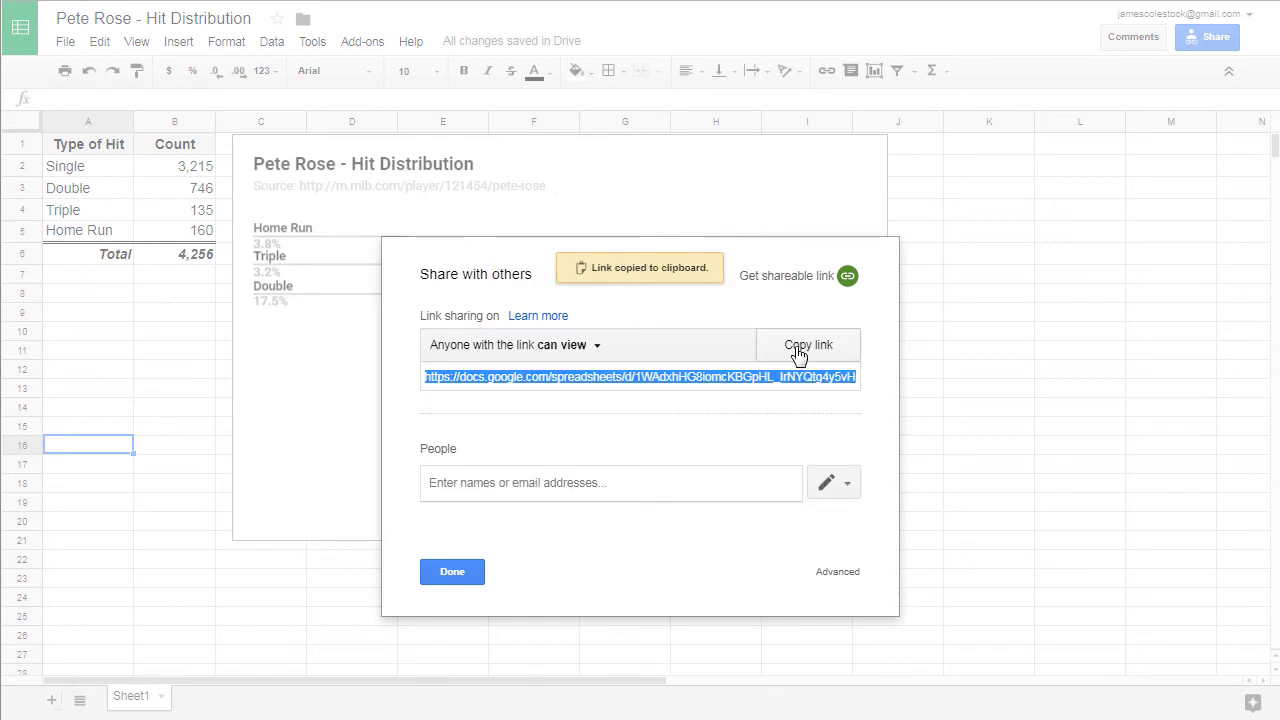
left_click(452, 572)
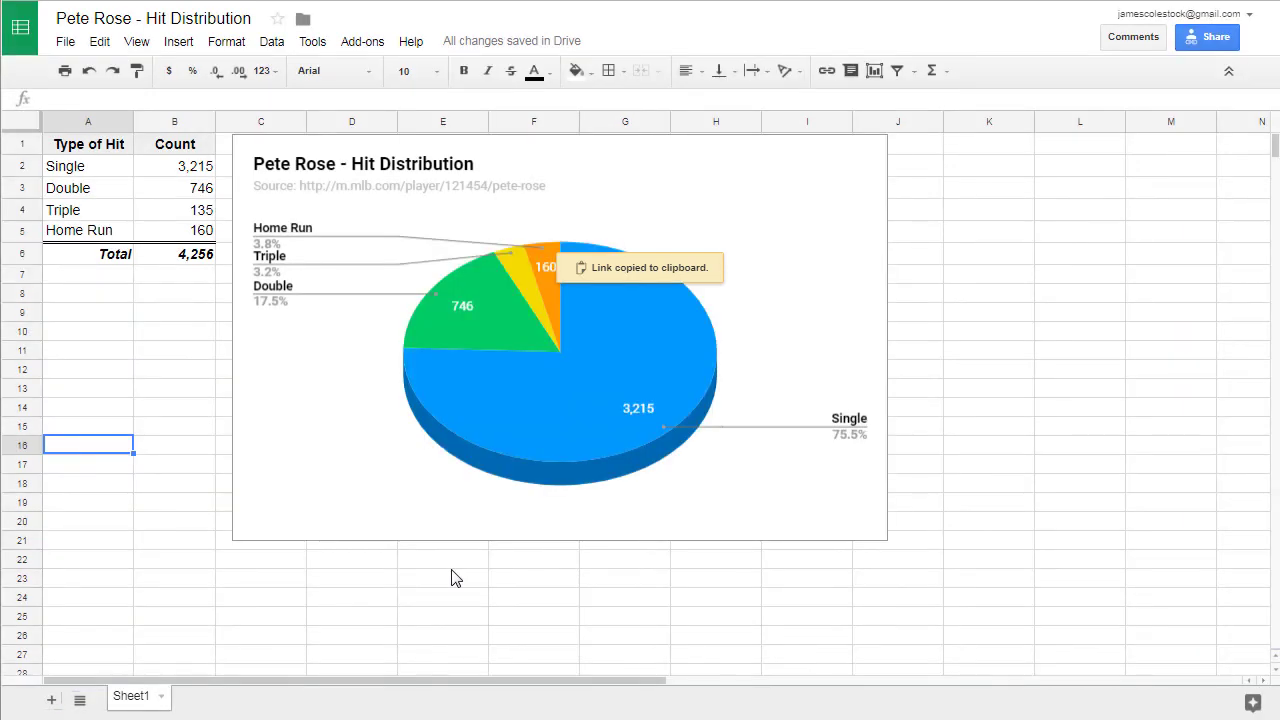